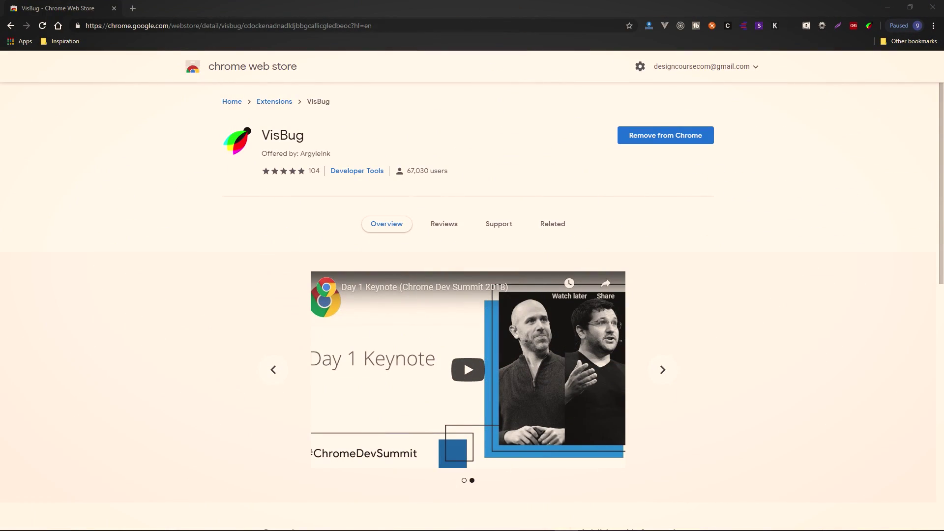
# - Scroll the VisBug store listing, highlight its feature list, then switch to the local index.html page
pyautogui.scroll(-10, 97, 469)
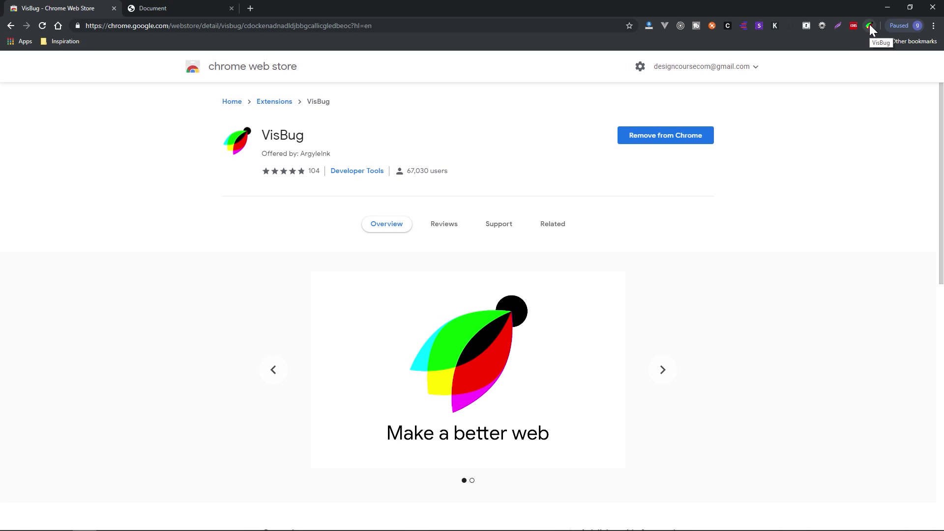
pyautogui.scroll(-5, 113, 284)
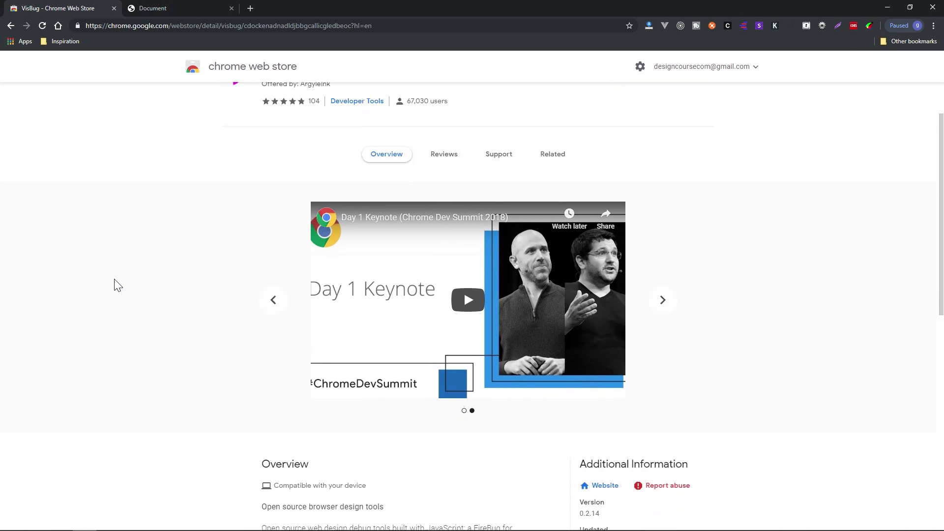
pyautogui.scroll(-2, 118, 286)
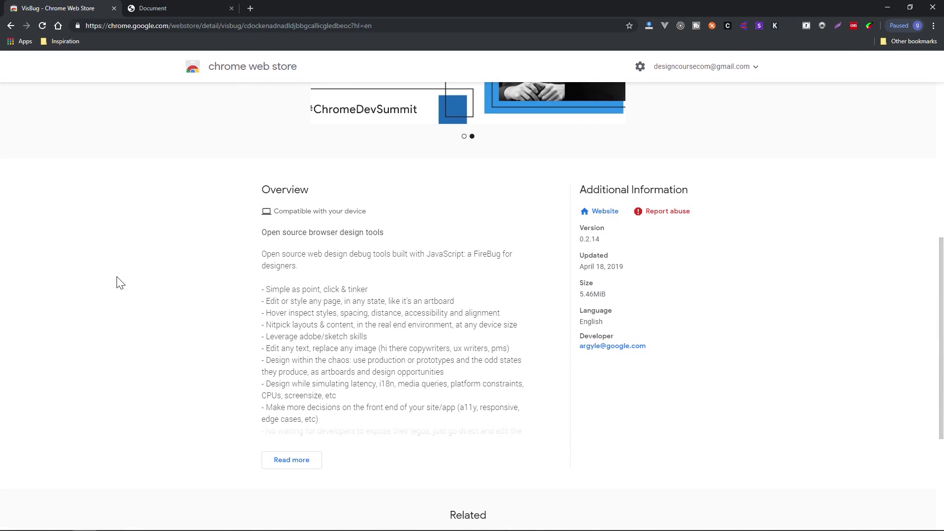
pyautogui.scroll(-1, 187, 265)
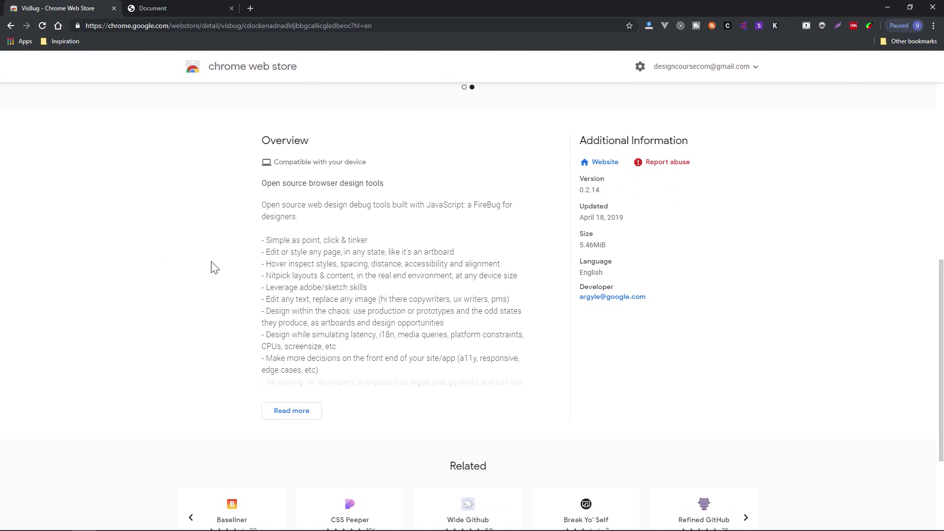
pyautogui.moveTo(262, 240); pyautogui.dragTo(177, 79)
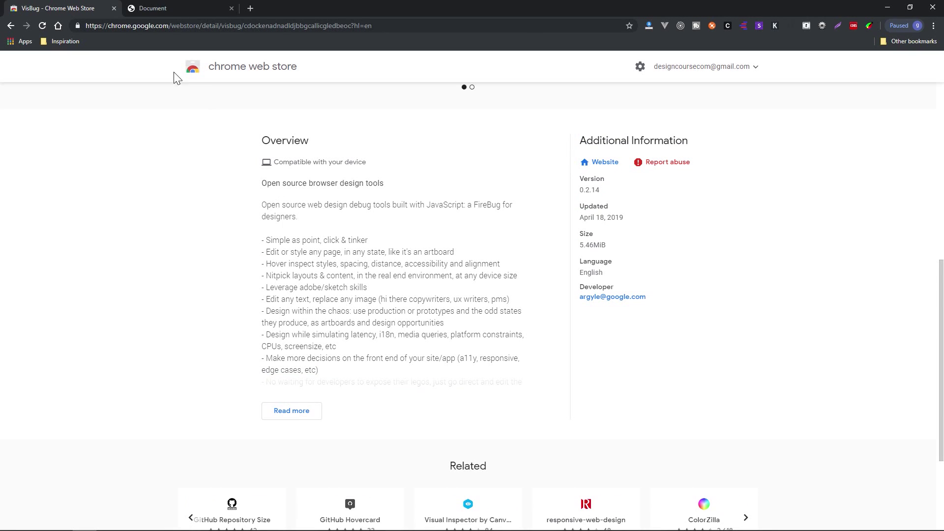
pyautogui.click(175, 8)
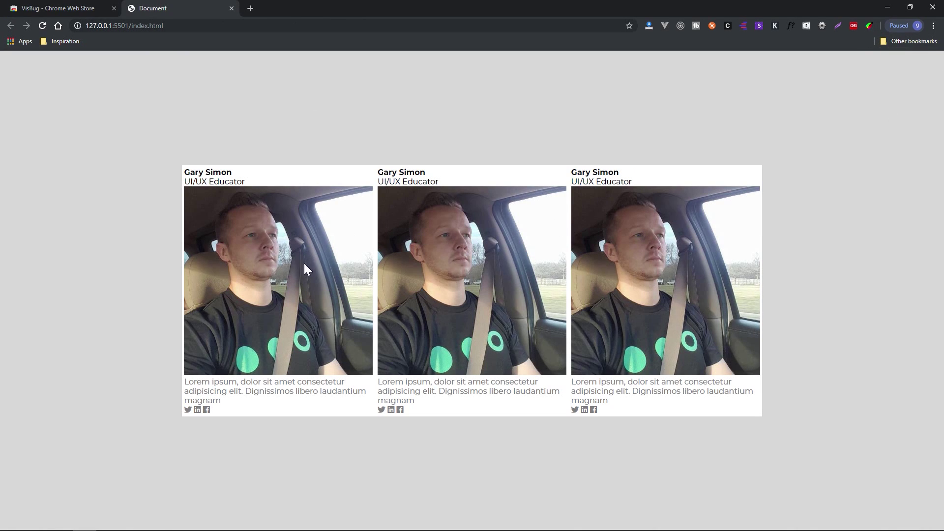
# - Activate VisBug, reload the profile-card page, and turn VisBug's toolbar back on
pyautogui.click(869, 27)
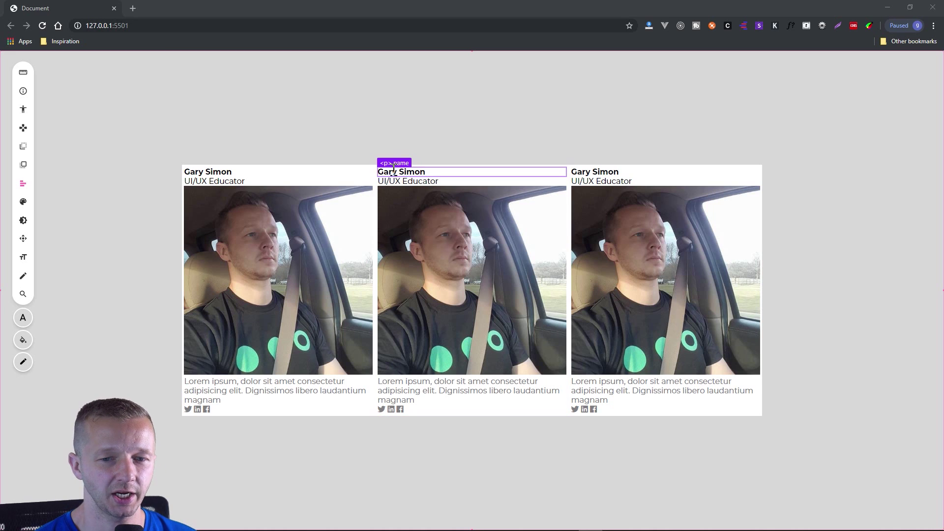
pyautogui.click(42, 25)
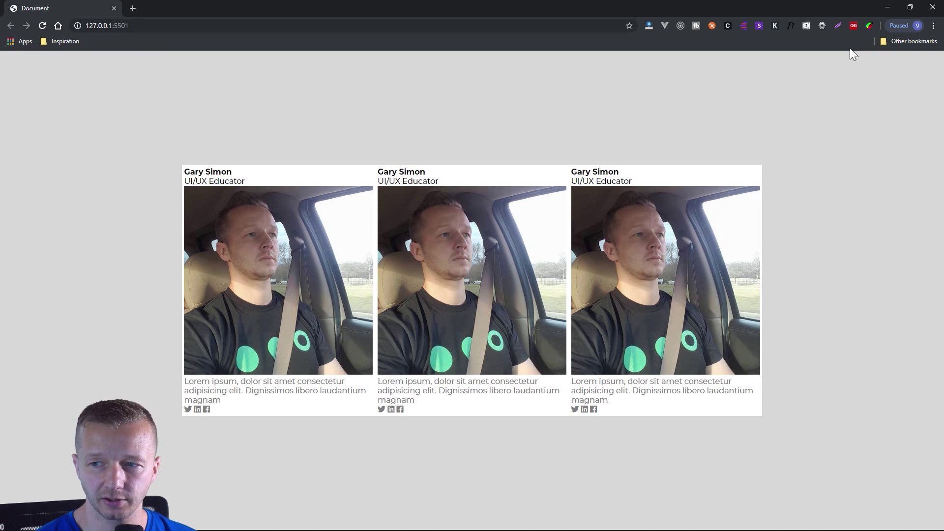
pyautogui.click(869, 28)
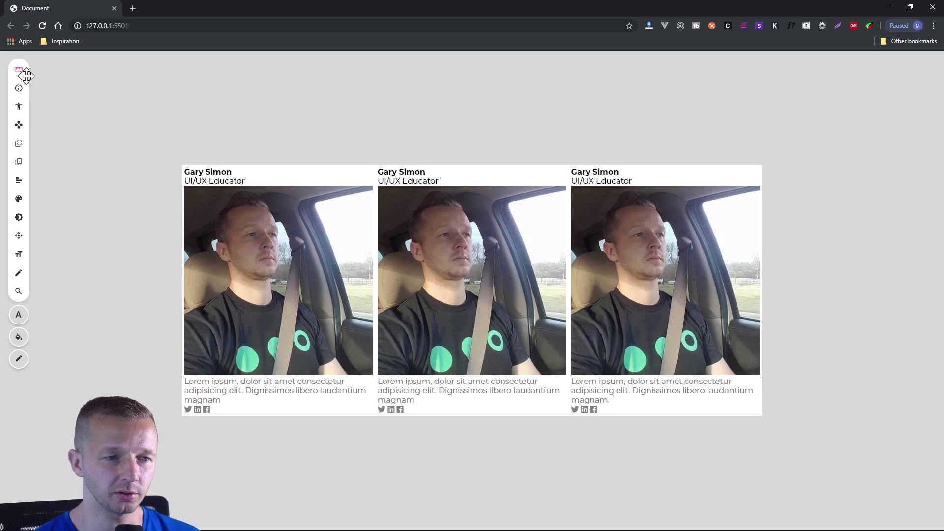
# - Read the VisBug tool help cards and activate the Guides ruler tool
pyautogui.moveTo(18, 73)
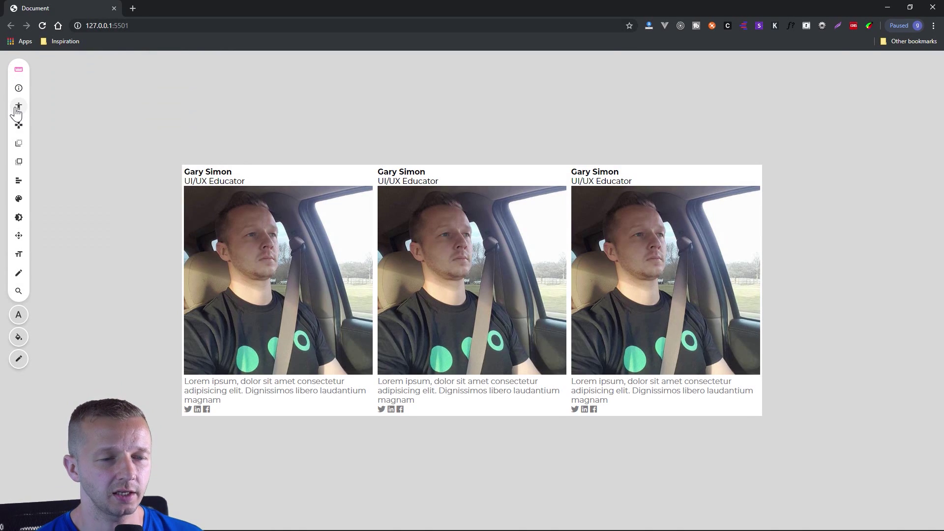
pyautogui.moveTo(17, 112)
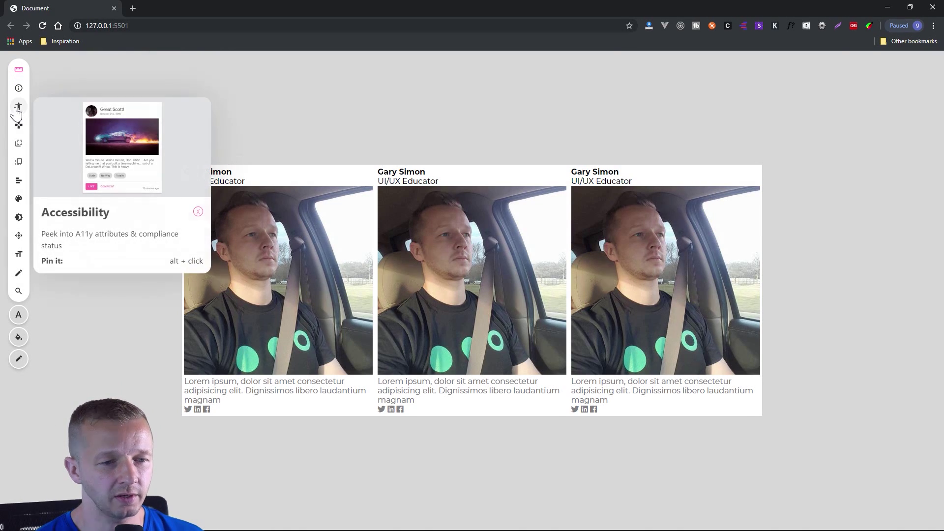
pyautogui.click(15, 71)
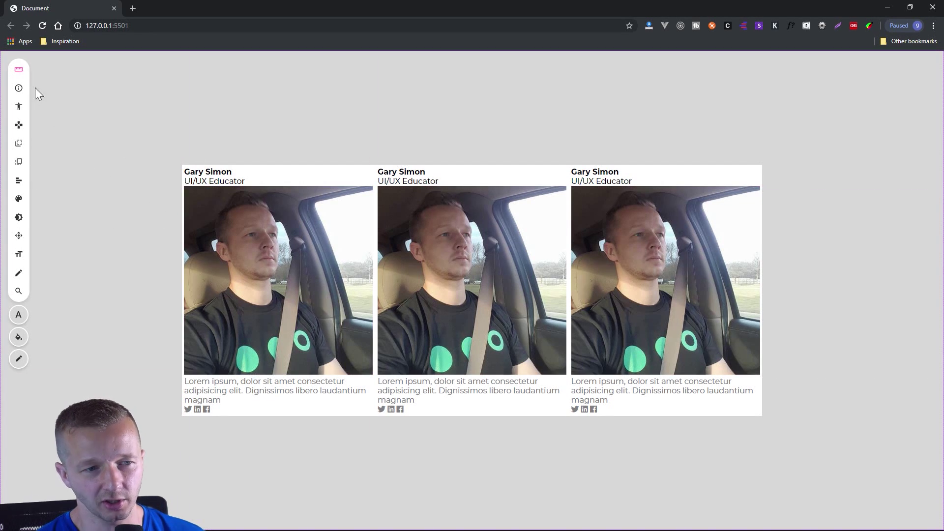
pyautogui.moveTo(18, 73)
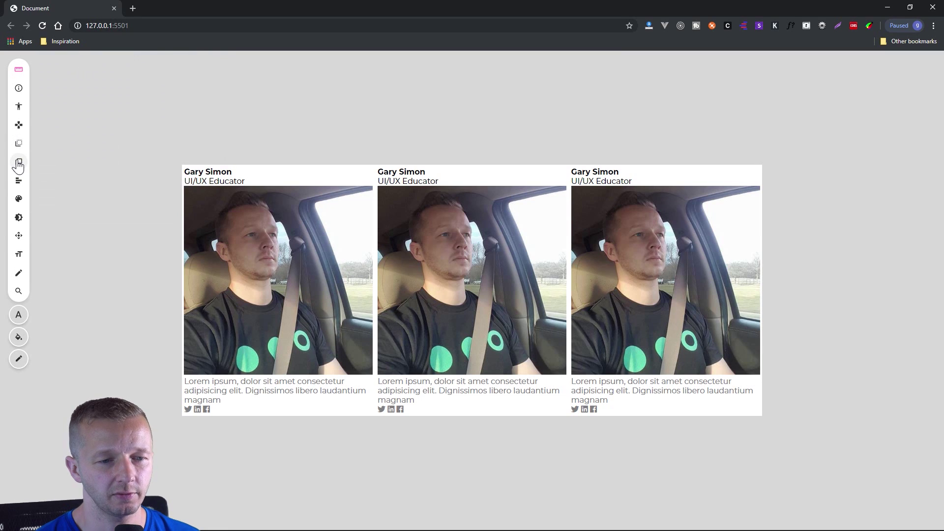
pyautogui.moveTo(18, 166)
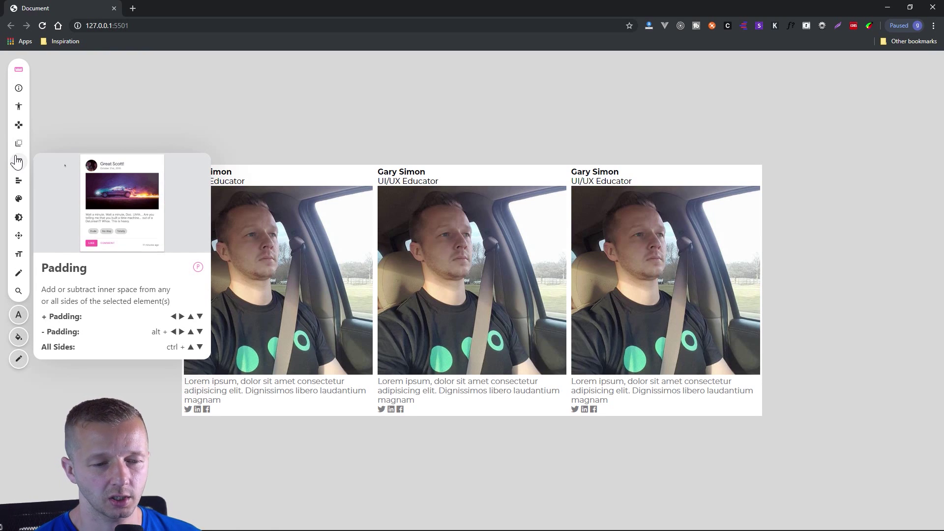
pyautogui.click(18, 71)
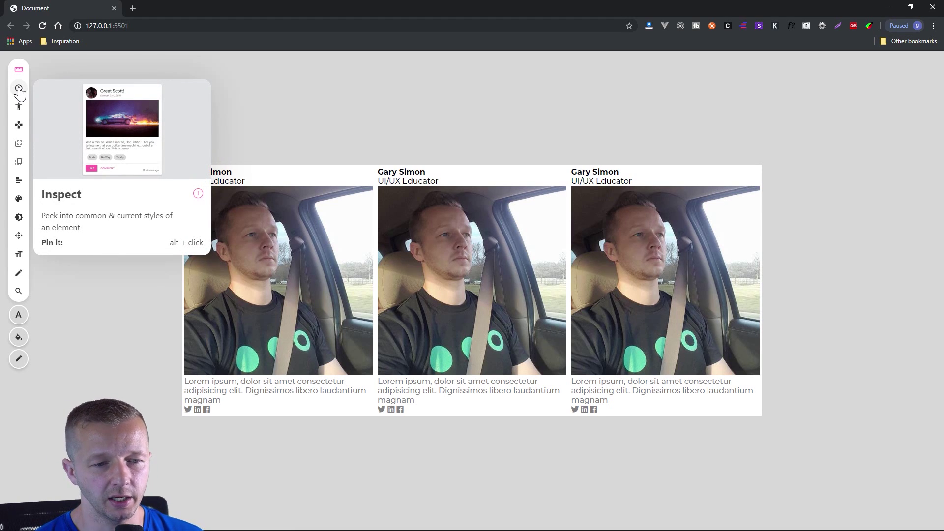
# - With Inspect on, check each card image and pin the first card's Montserrat 700 name
pyautogui.click(18, 89)
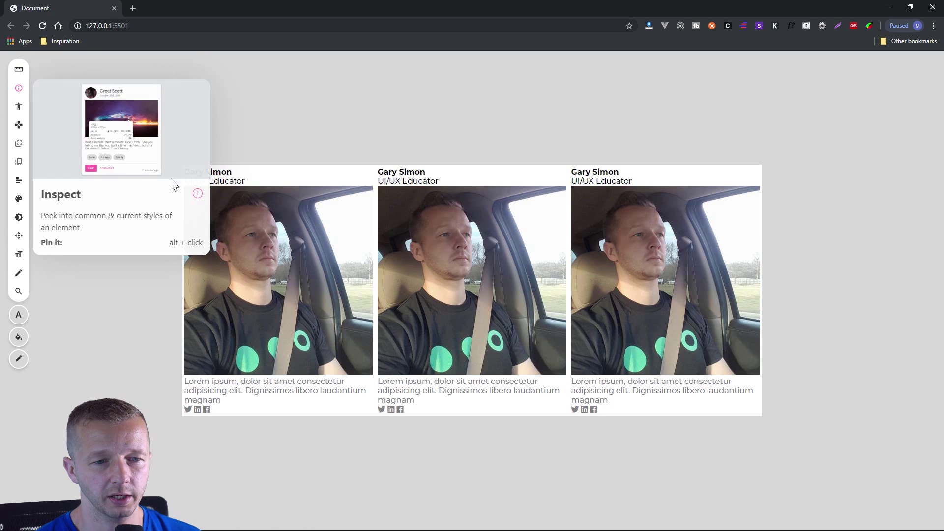
pyautogui.moveTo(281, 215)
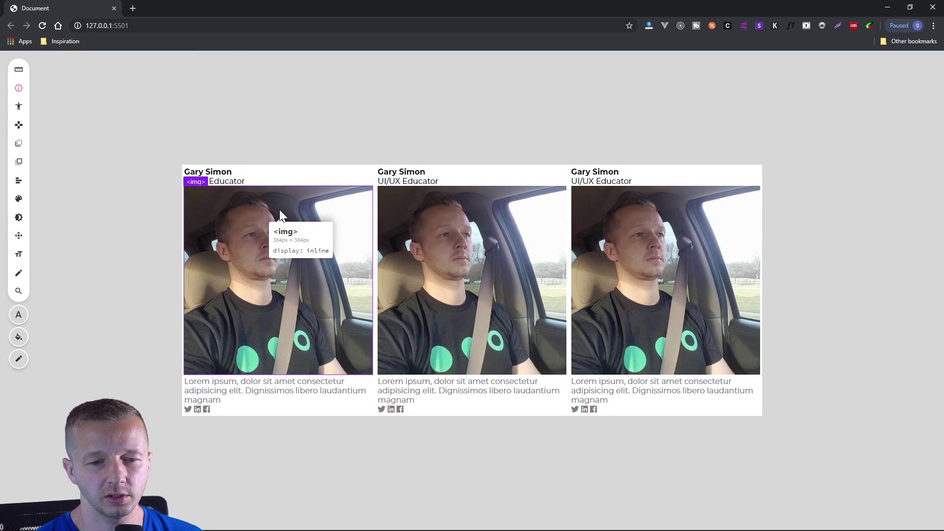
pyautogui.moveTo(429, 202)
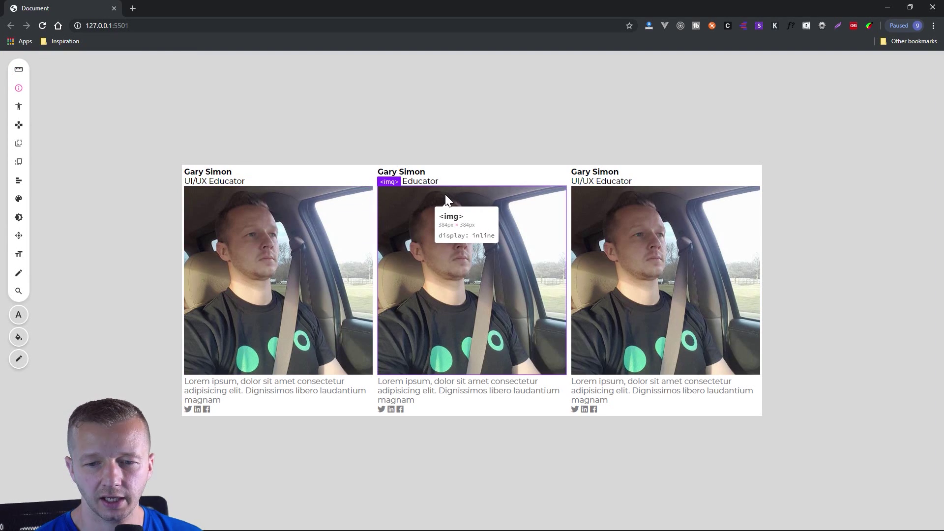
pyautogui.moveTo(617, 204)
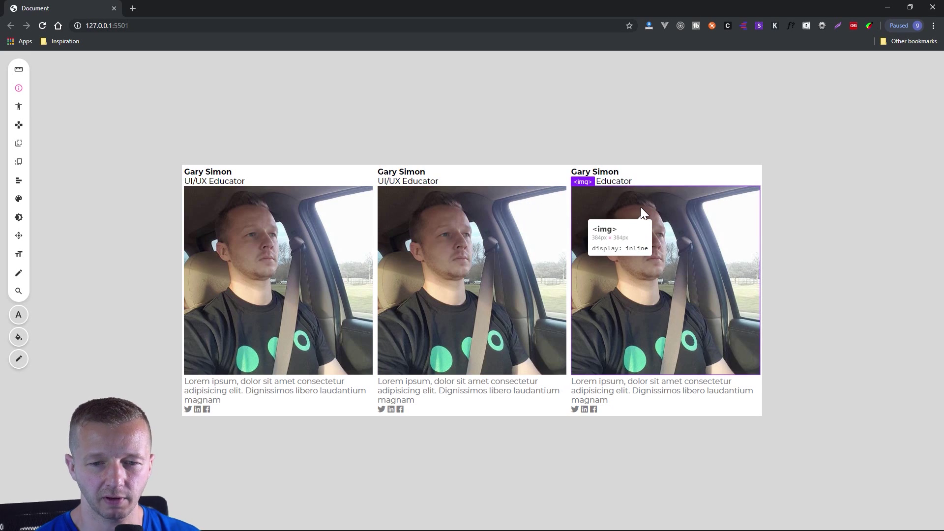
pyautogui.moveTo(282, 171)
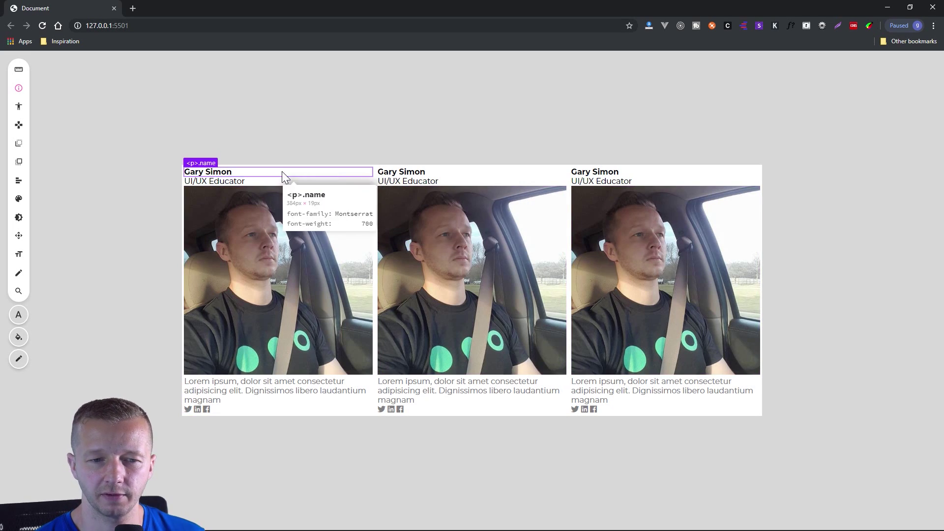
pyautogui.click(229, 171)
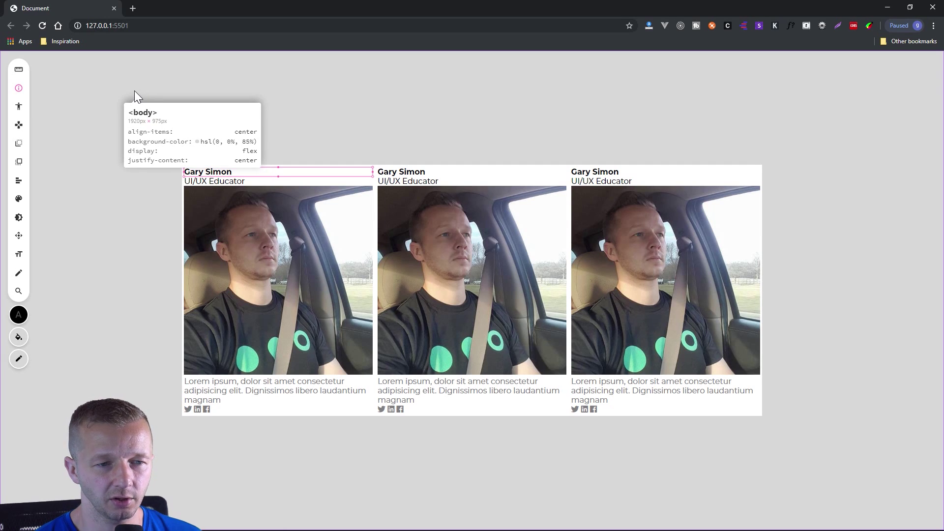
# - Turn on the Accessibility tool to read the first card's 3.94 description contrast
pyautogui.click(22, 107)
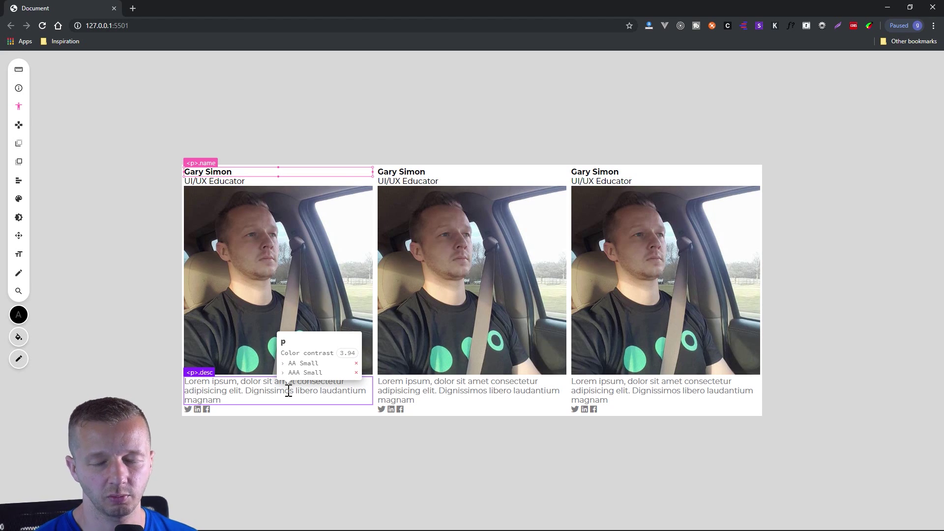
pyautogui.click(776, 24)
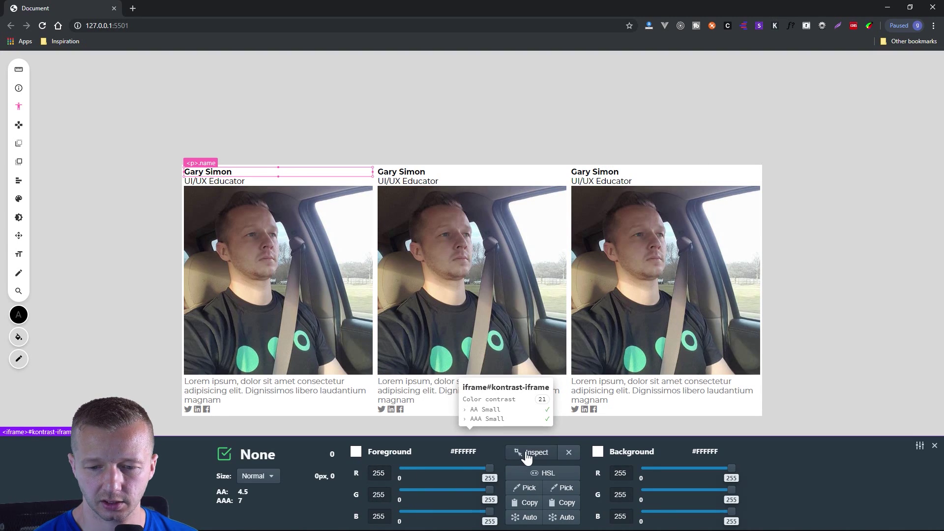
pyautogui.click(309, 388)
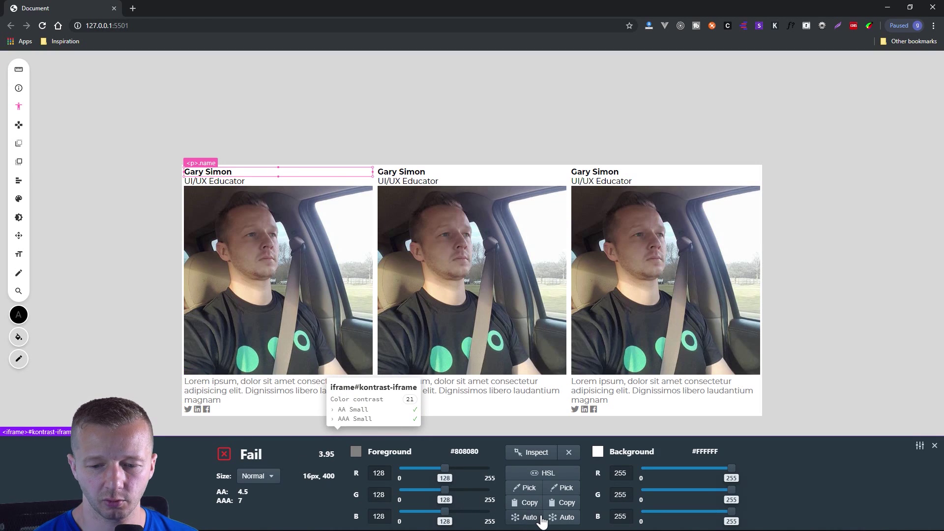
pyautogui.moveTo(524, 517)
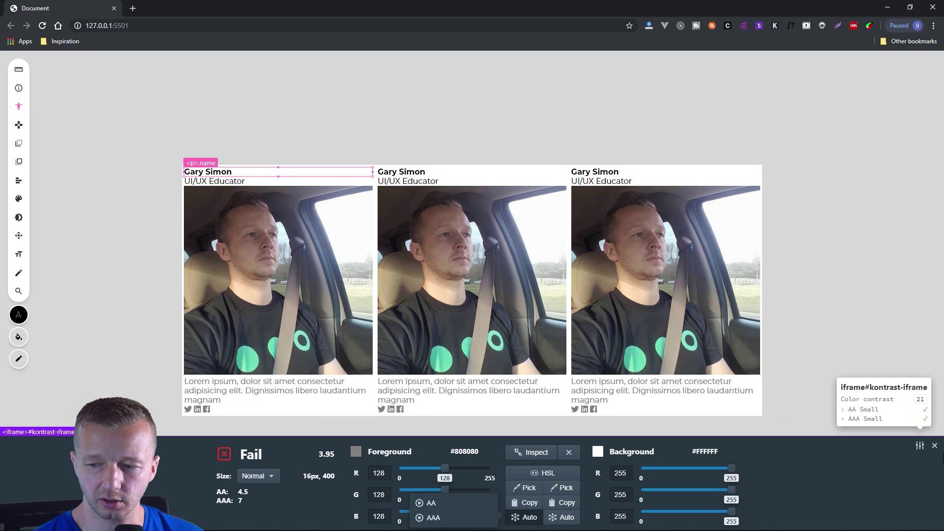
pyautogui.click(934, 445)
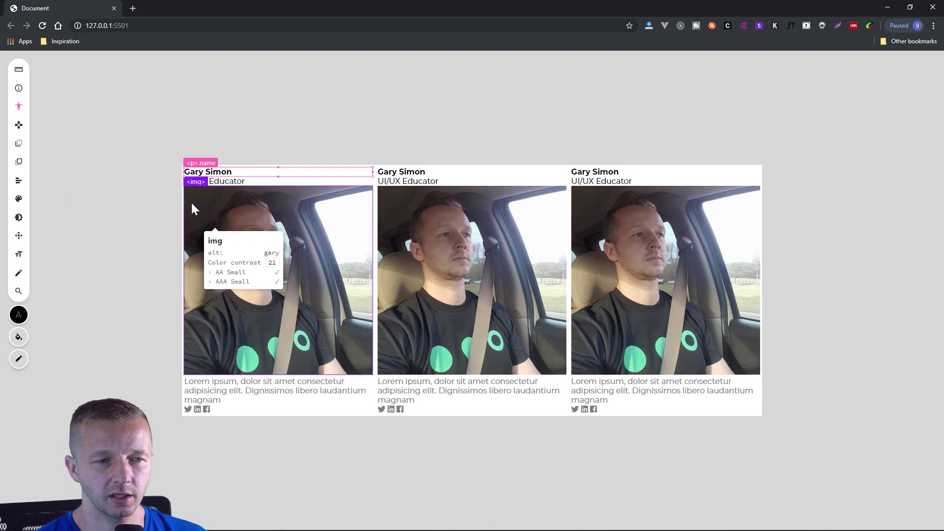
pyautogui.click(19, 126)
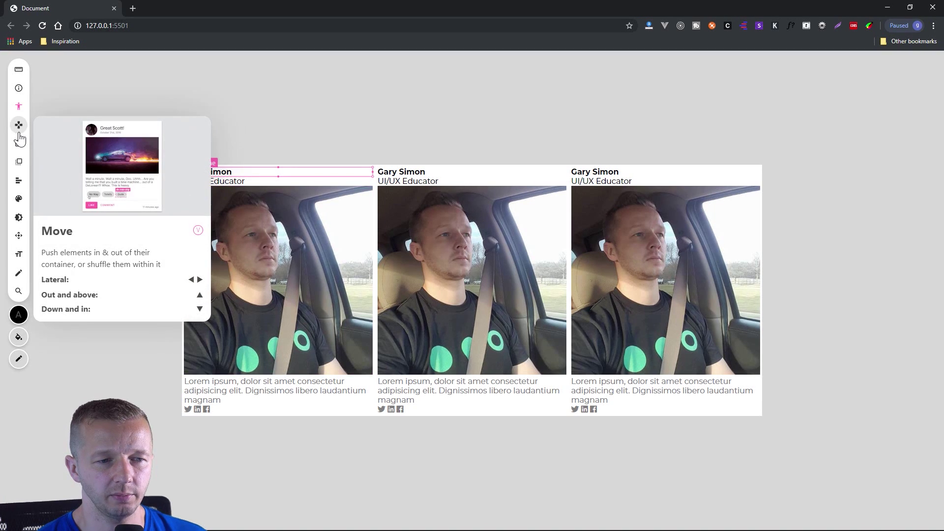
pyautogui.click(264, 390)
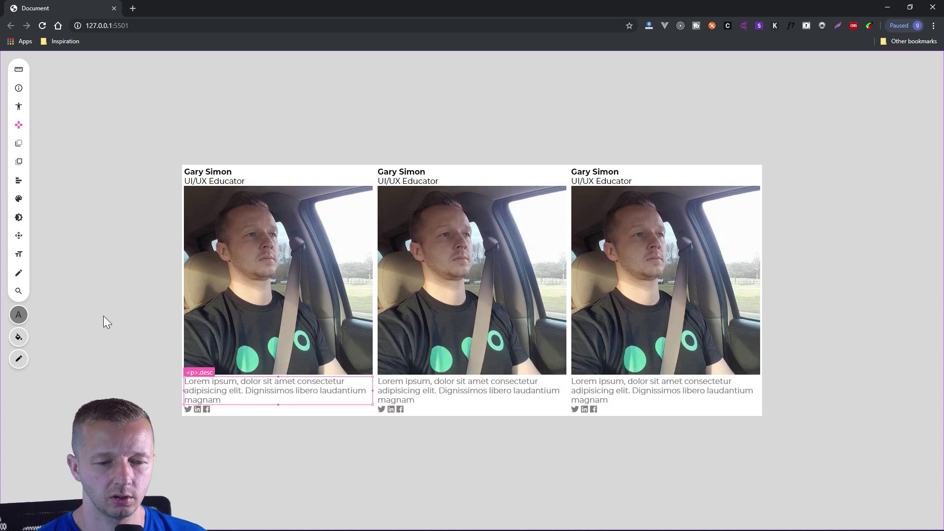
pyautogui.press('Up')
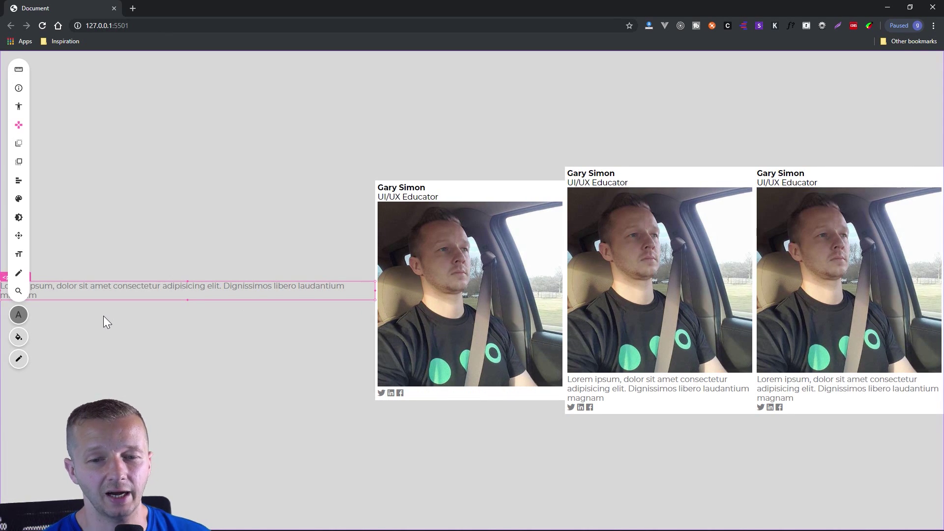
pyautogui.press('Right')
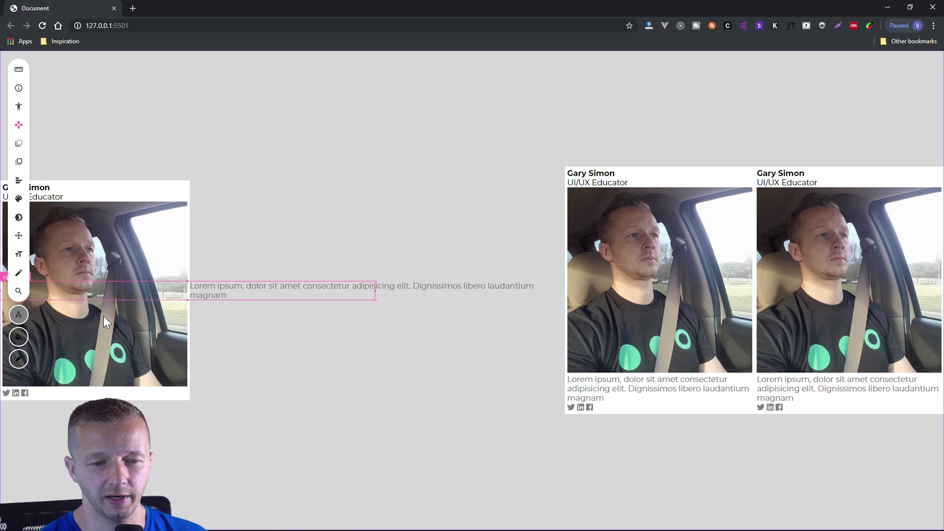
pyautogui.press('Down')
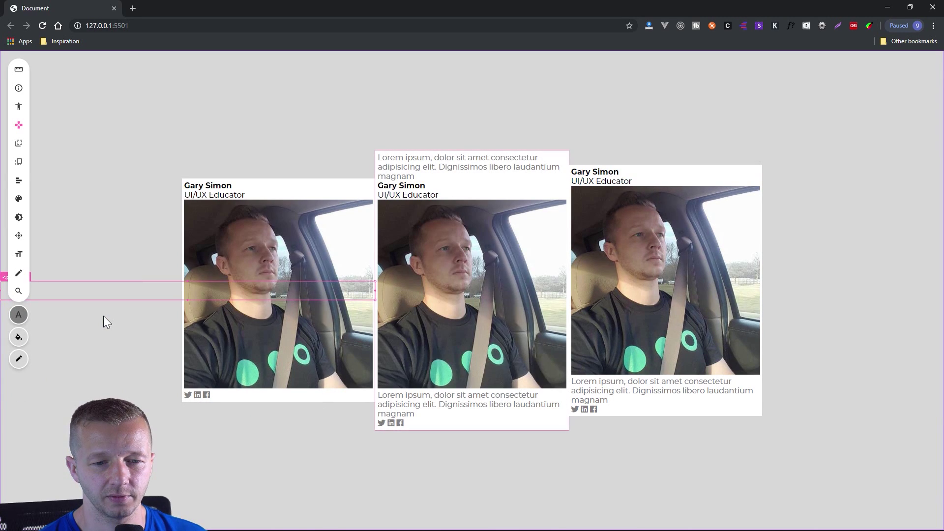
pyautogui.press('Up')
pyautogui.press('Down')
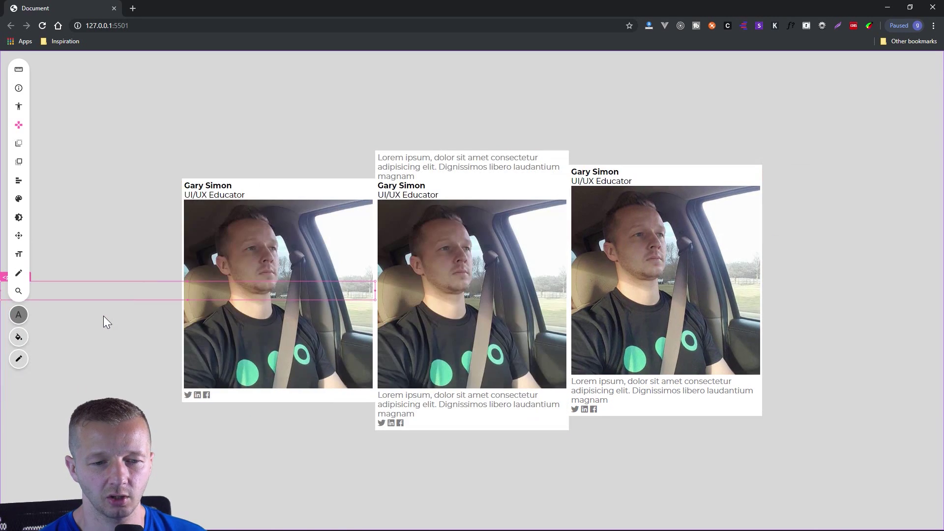
pyautogui.press('Up')
pyautogui.press('Right')
pyautogui.press('Right')
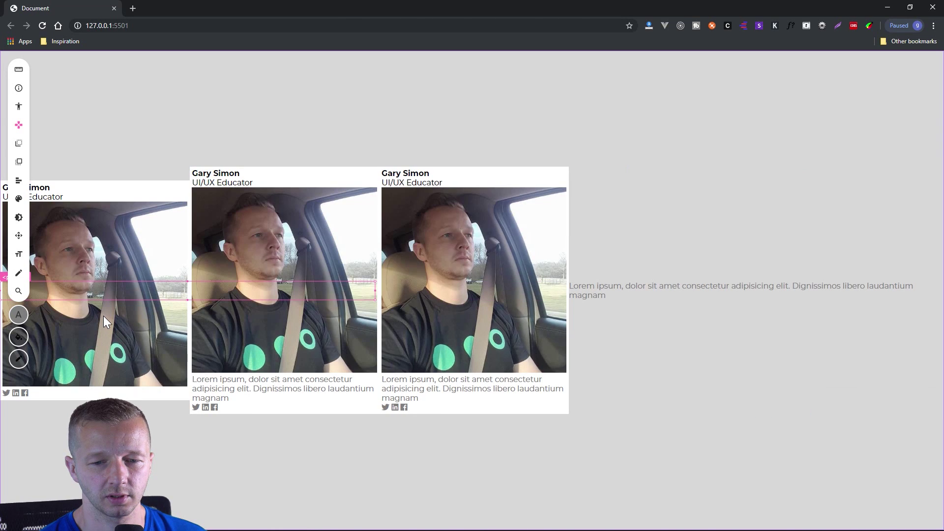
pyautogui.press('Left')
pyautogui.press('Down')
pyautogui.press('Up')
pyautogui.press('Down')
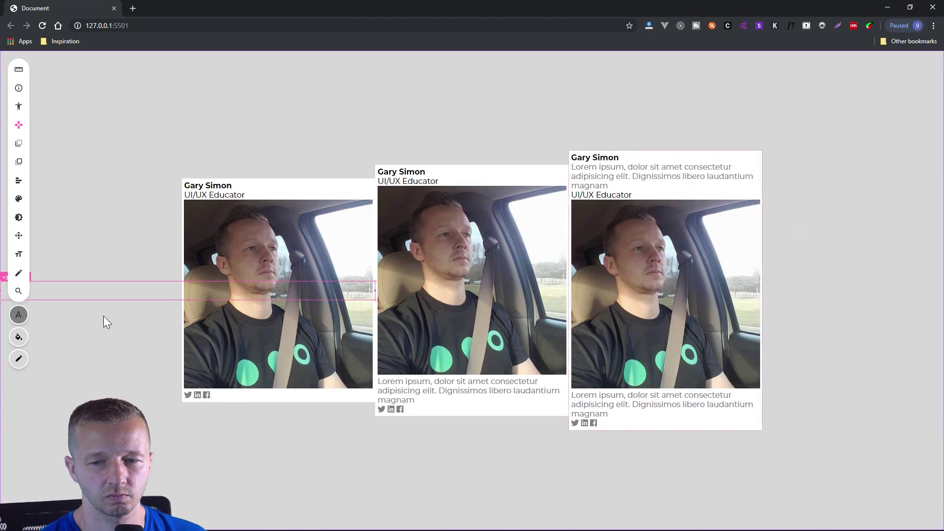
pyautogui.press('Up')
pyautogui.press('Left')
pyautogui.press('Left')
pyautogui.press('Down')
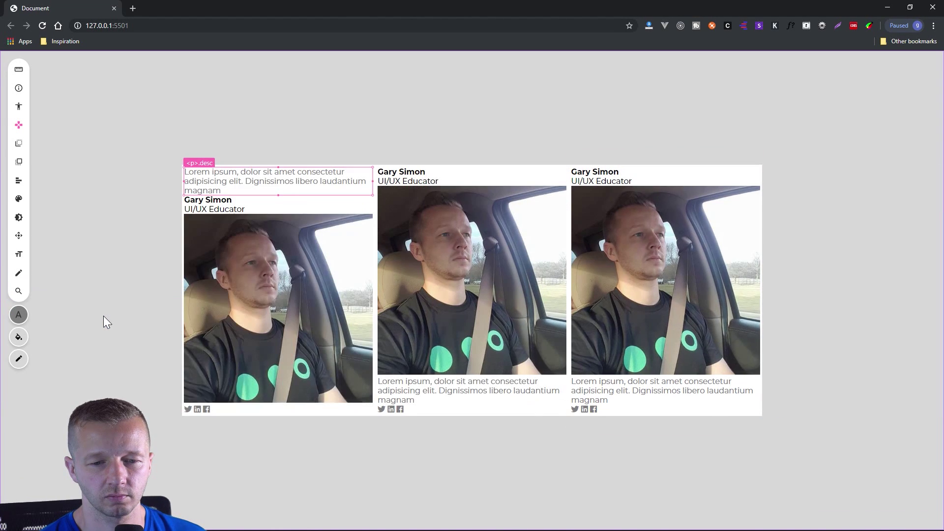
pyautogui.press('Down')
pyautogui.press('Down')
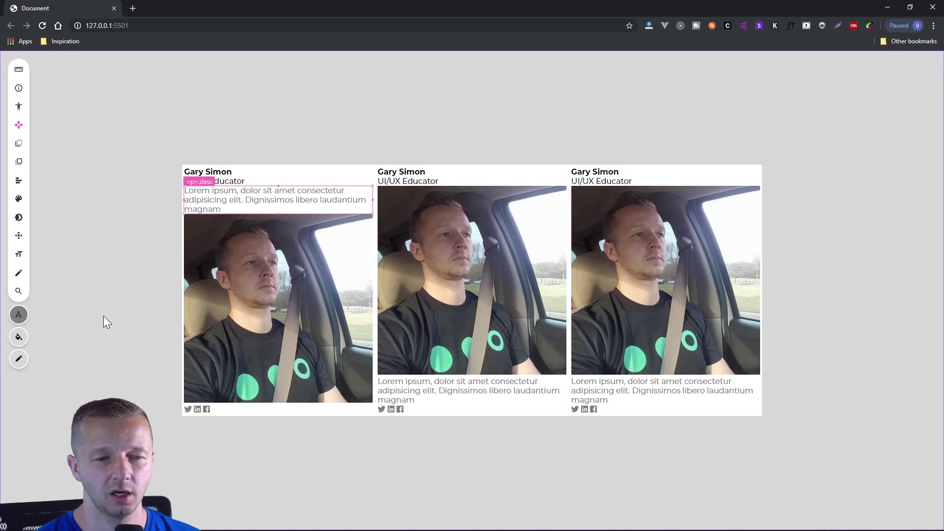
pyautogui.press('Down')
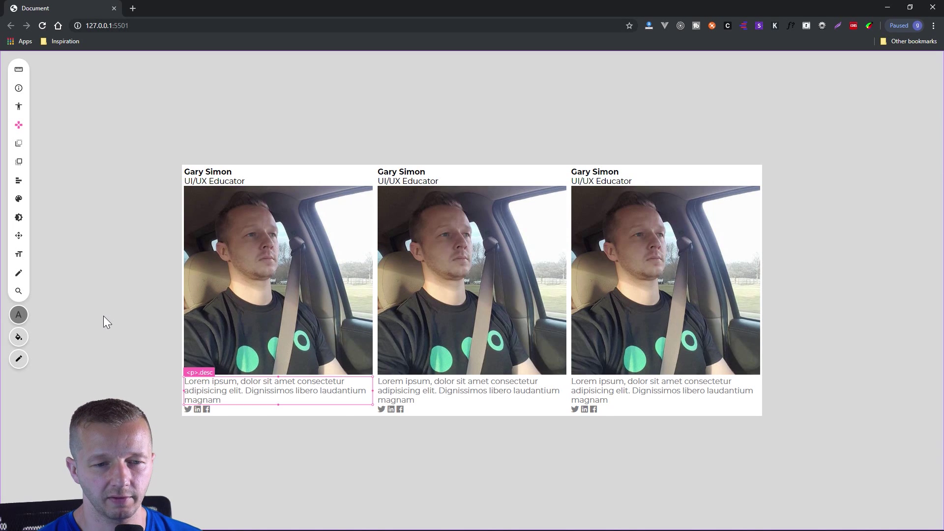
pyautogui.press('Up')
pyautogui.press('Down')
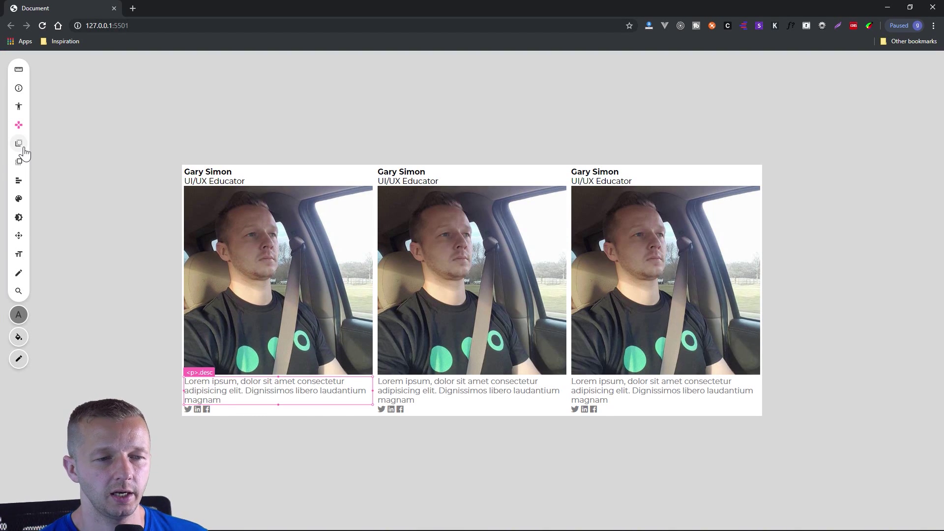
# - Pick the Margin tool, shift-select all three cards, then deselect them
pyautogui.moveTo(24, 150)
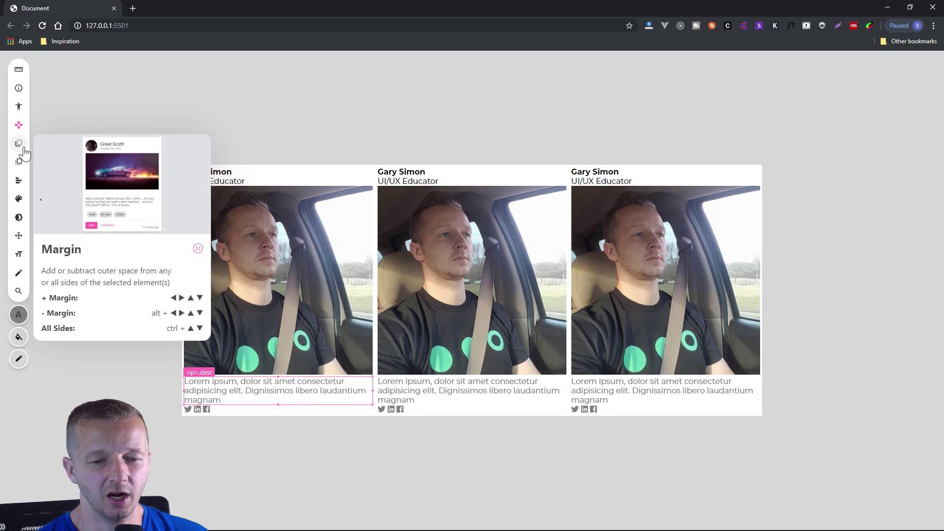
pyautogui.click(23, 147)
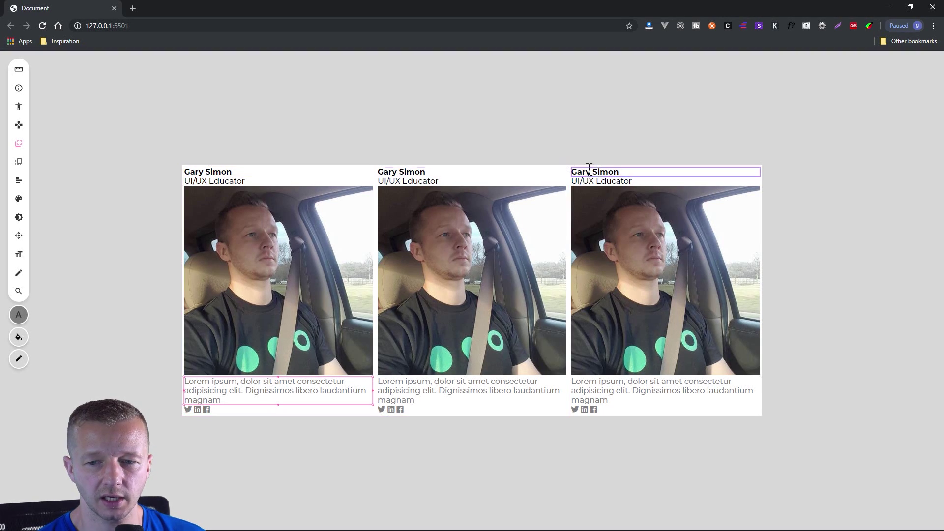
pyautogui.click(651, 172)
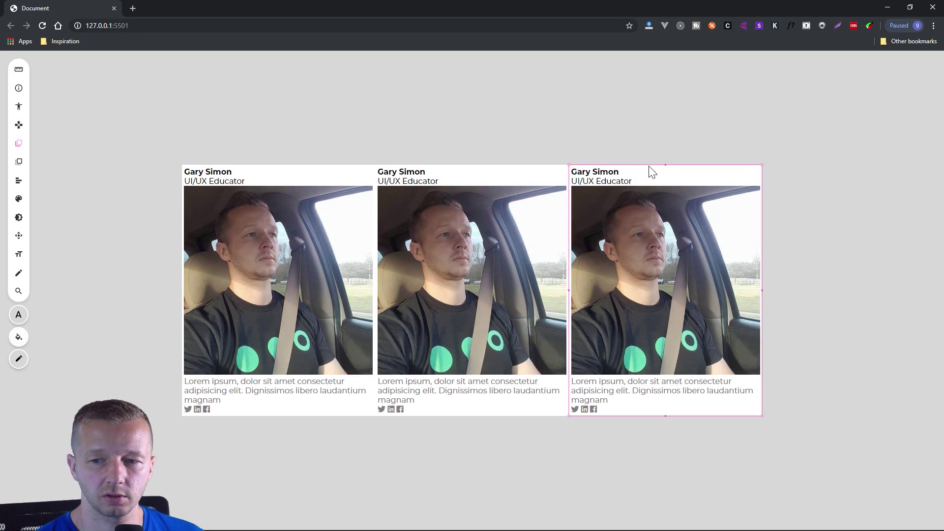
pyautogui.keyDown('shift'); pyautogui.click(509, 172); pyautogui.keyUp('shift')
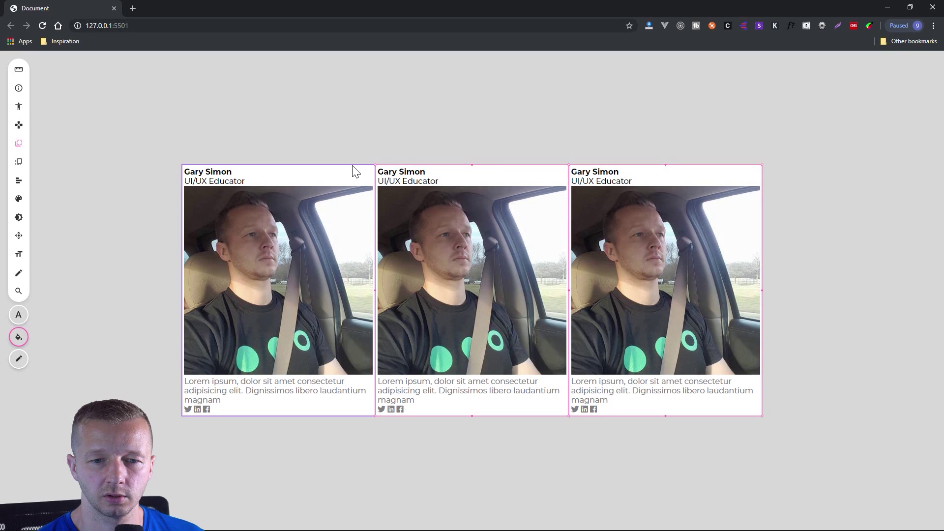
pyautogui.keyDown('shift'); pyautogui.click(354, 171); pyautogui.keyUp('shift')
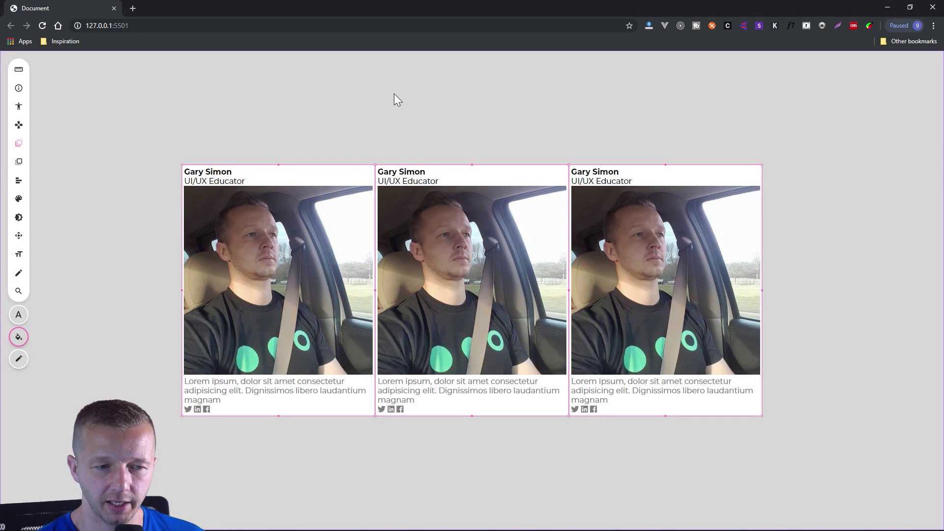
pyautogui.click(403, 124)
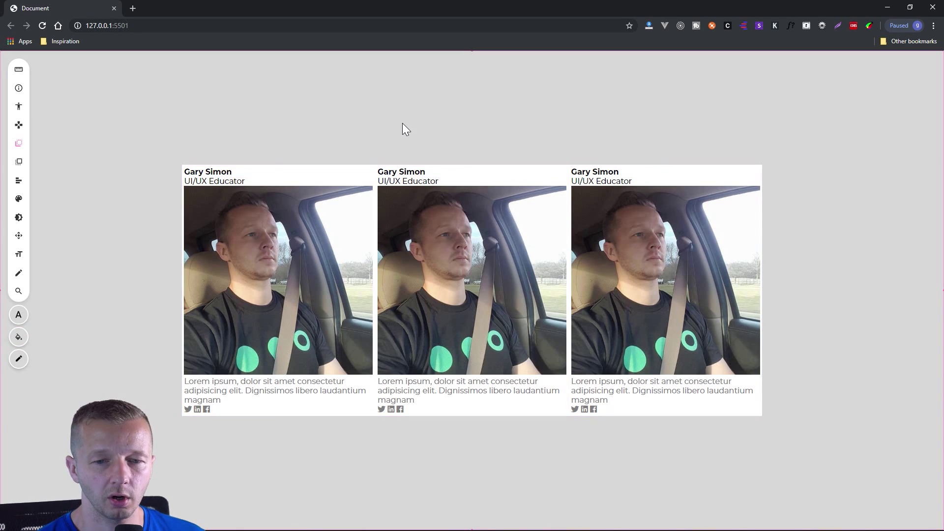
# - Search '.card' to select all three cards, then choose the Margin tool
pyautogui.click(18, 291)
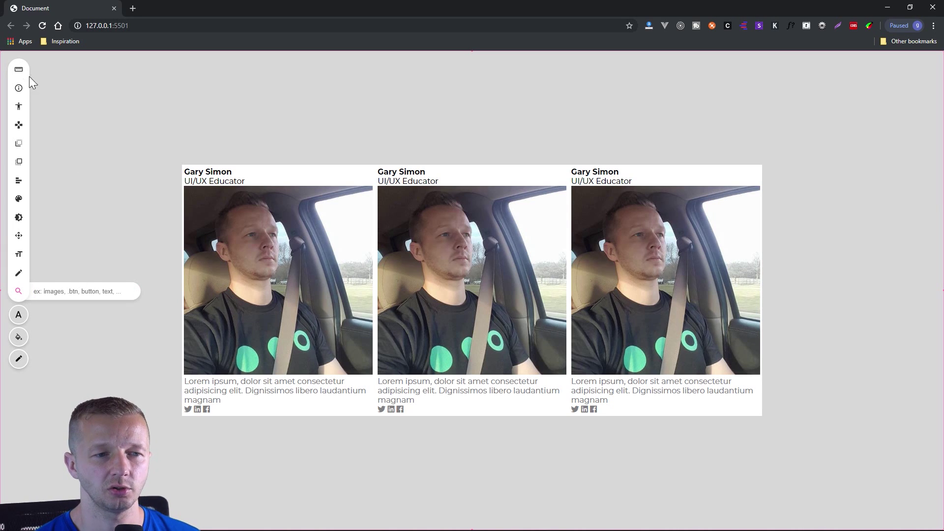
pyautogui.click(19, 90)
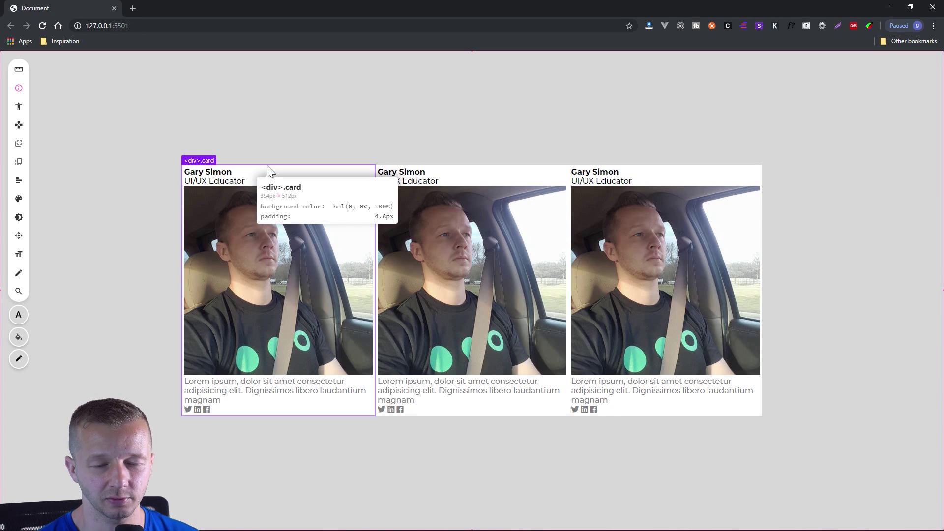
pyautogui.click(19, 291)
pyautogui.write('.card')
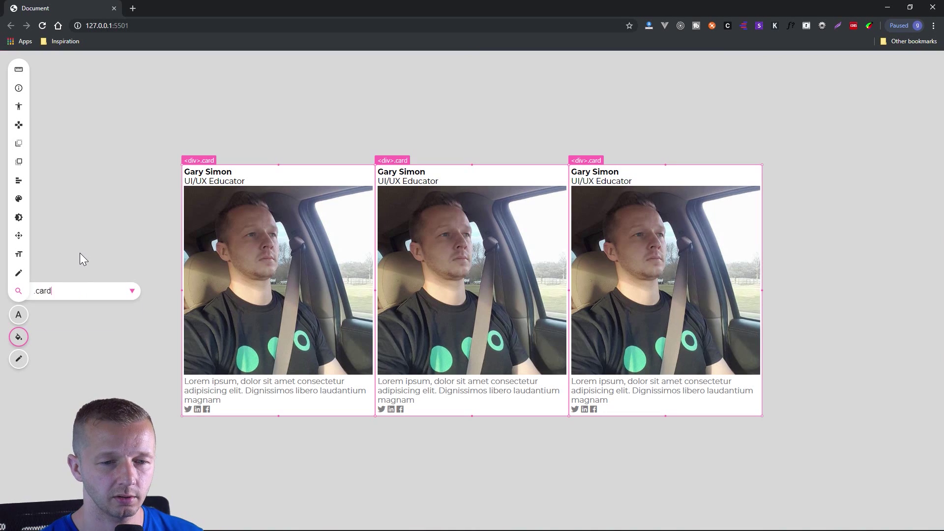
pyautogui.click(19, 145)
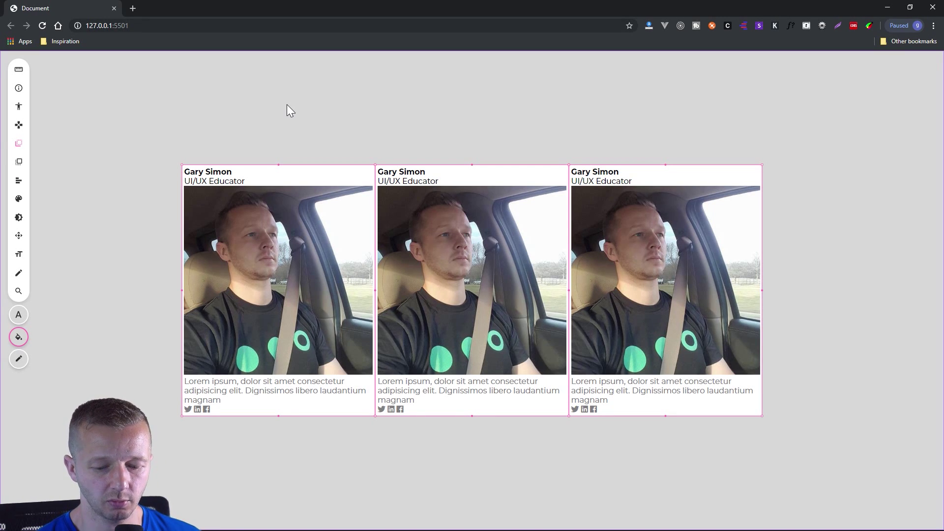
# - Raise the three cards' margin on all sides to 9px with Ctrl+Up, then deselect
pyautogui.hotkey('ctrl', 'Up')
pyautogui.hotkey('ctrl', 'Up')
pyautogui.hotkey('ctrl', 'Up')
pyautogui.hotkey('ctrl', 'Up')
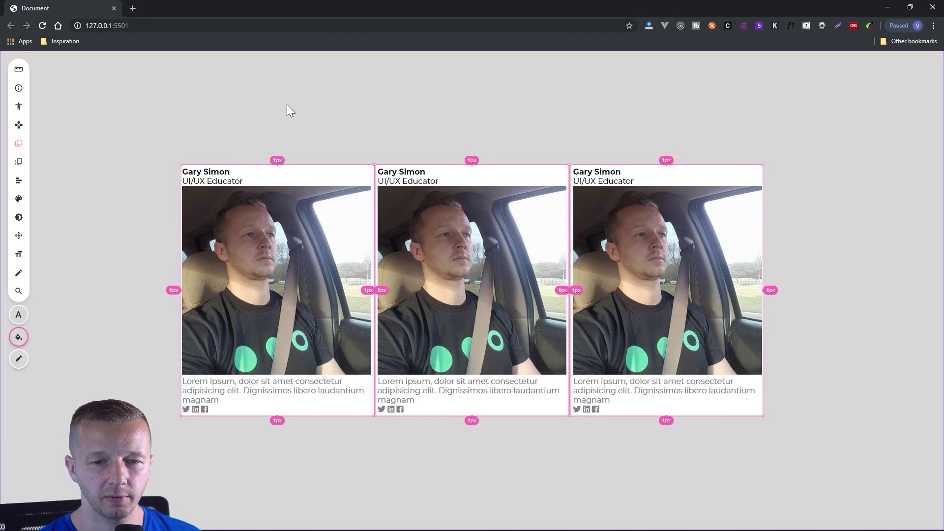
pyautogui.hotkey('ctrl', 'Up')
pyautogui.hotkey('ctrl', 'Up')
pyautogui.hotkey('ctrl', 'Up')
pyautogui.hotkey('ctrl', 'Up')
pyautogui.hotkey('ctrl', 'Up')
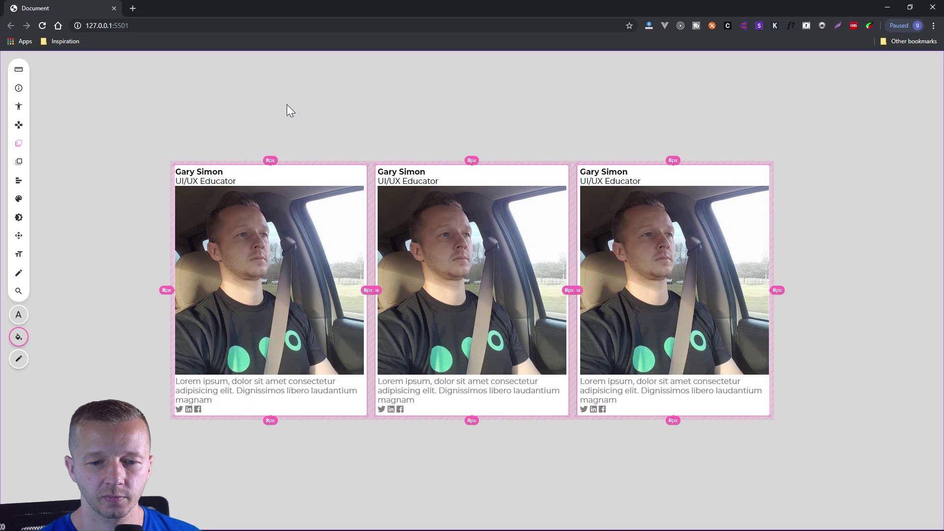
pyautogui.click(311, 103)
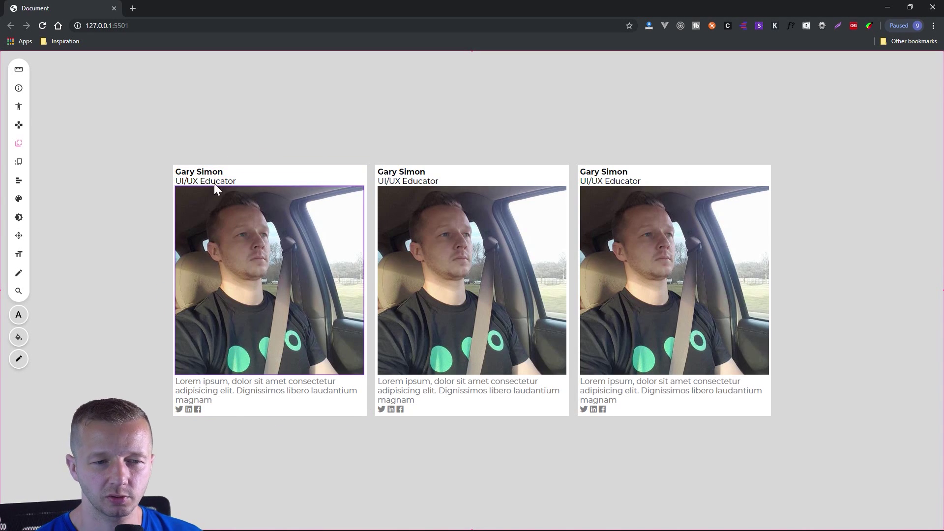
# - Shift-select the three cards, raise their padding on all sides to 16px, and deselect
pyautogui.moveTo(22, 166)
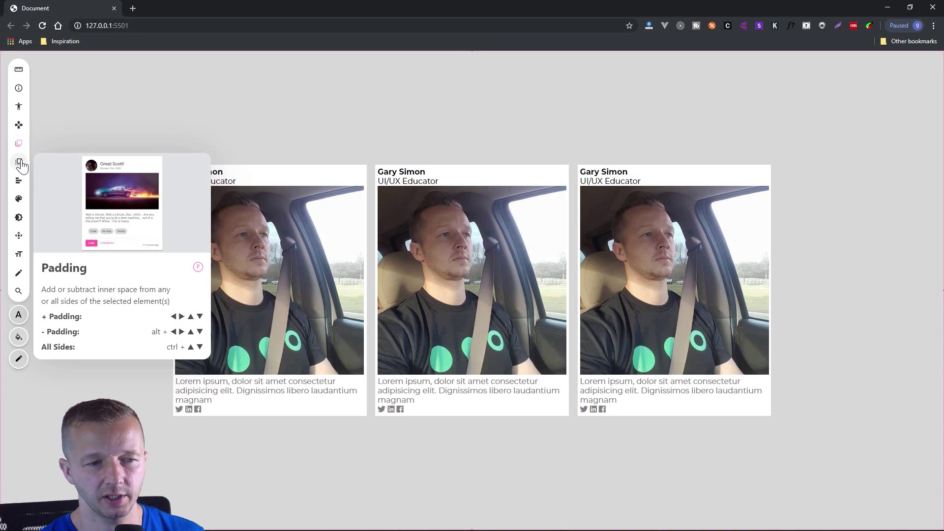
pyautogui.click(269, 172)
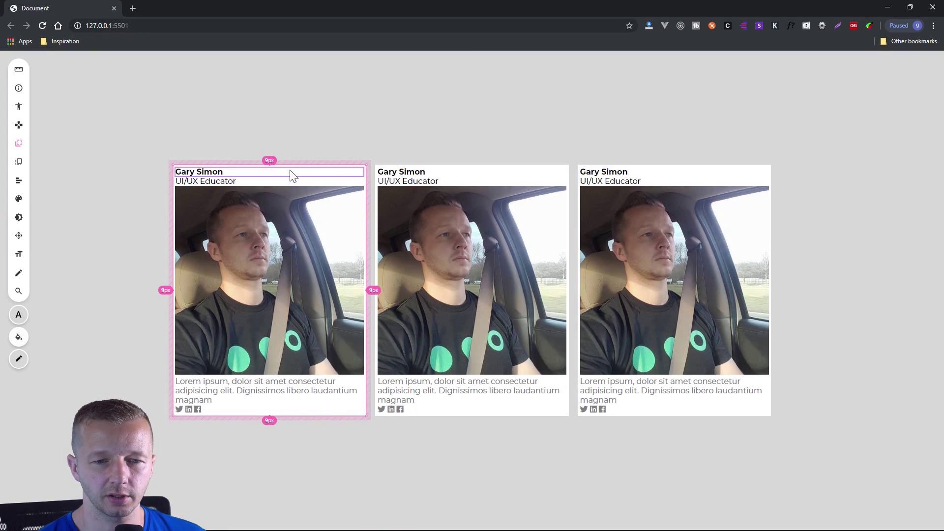
pyautogui.keyDown('shift'); pyautogui.click(421, 169); pyautogui.keyUp('shift')
pyautogui.keyDown('shift'); pyautogui.click(621, 170); pyautogui.keyUp('shift')
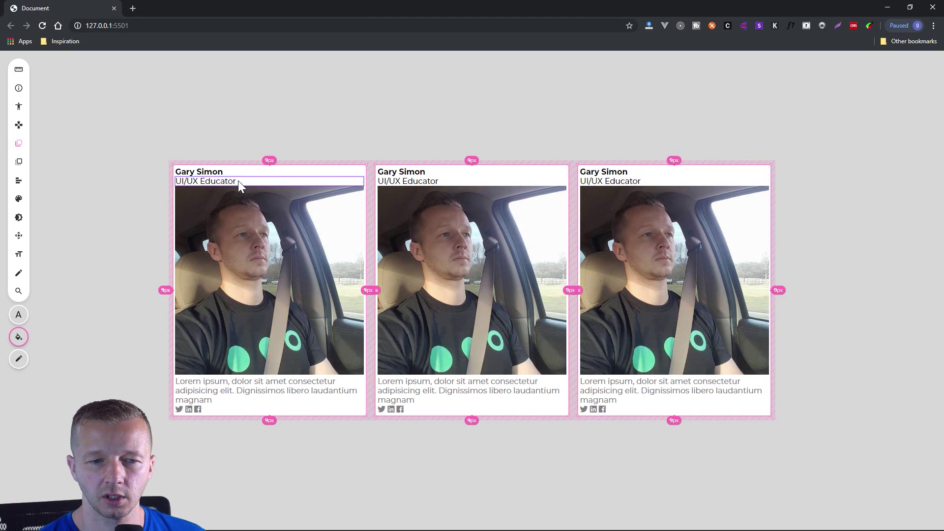
pyautogui.click(19, 164)
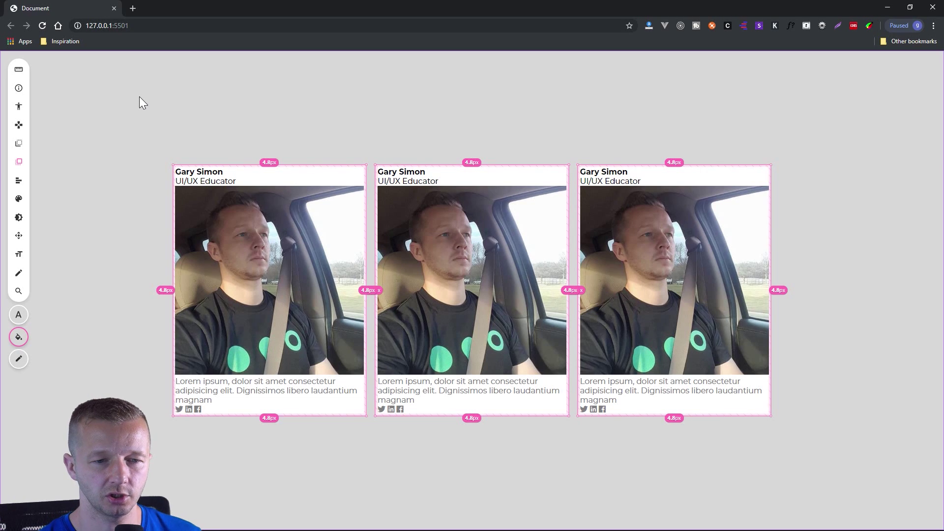
pyautogui.hotkey('ctrl', 'Up')
pyautogui.hotkey('ctrl', 'Up')
pyautogui.hotkey('ctrl', 'Up')
pyautogui.hotkey('ctrl', 'Up')
pyautogui.hotkey('ctrl', 'Up')
pyautogui.hotkey('ctrl', 'Up')
pyautogui.hotkey('ctrl', 'Up')
pyautogui.hotkey('ctrl', 'Up')
pyautogui.hotkey('ctrl', 'Up')
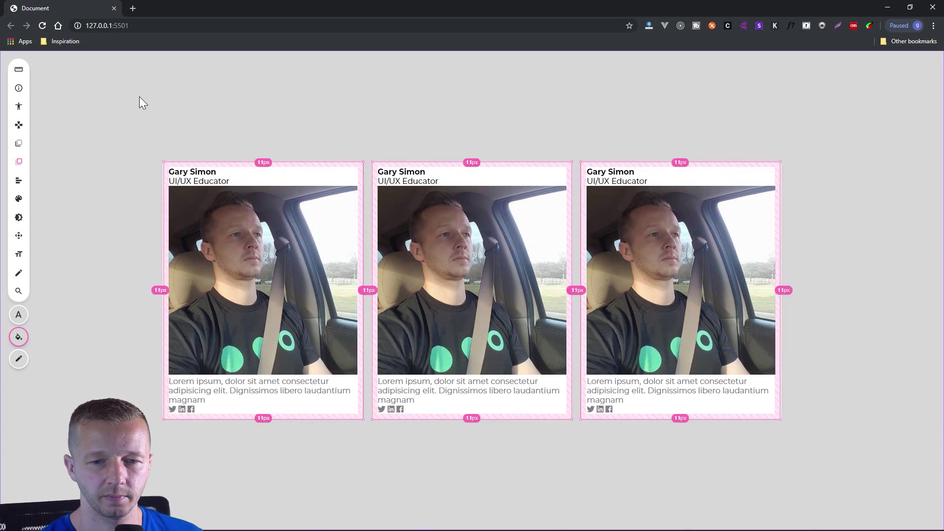
pyautogui.hotkey('ctrl', 'Up')
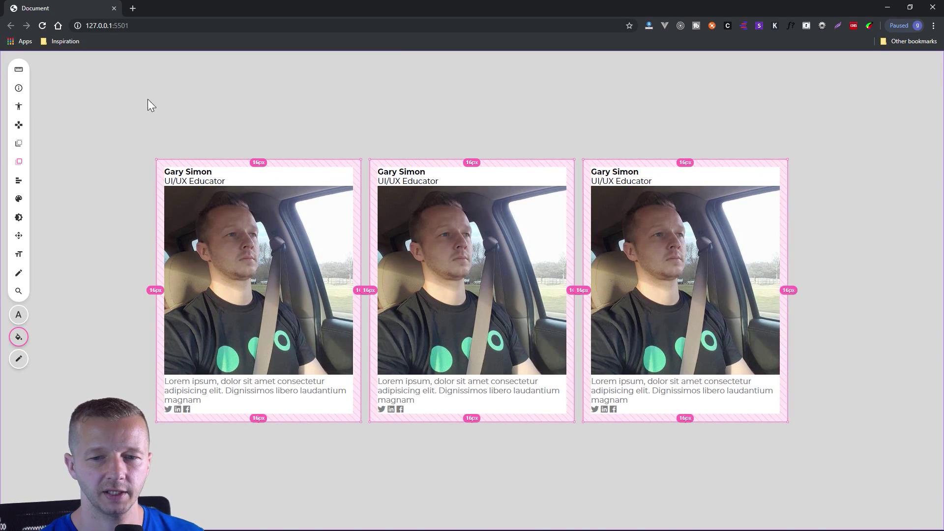
pyautogui.press('Escape')
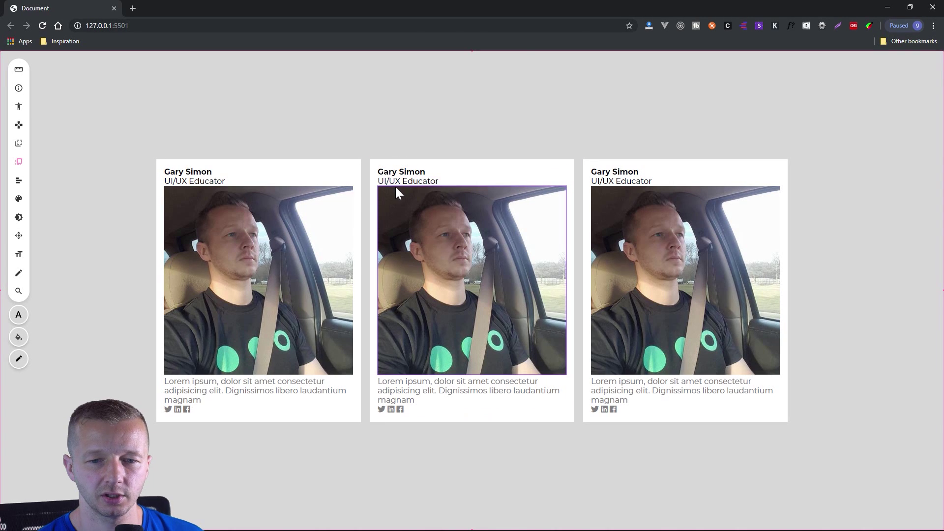
# - Select all three card photos and choose the Margin tool
pyautogui.click(398, 206)
pyautogui.keyDown('shift'); pyautogui.click(617, 213); pyautogui.keyUp('shift')
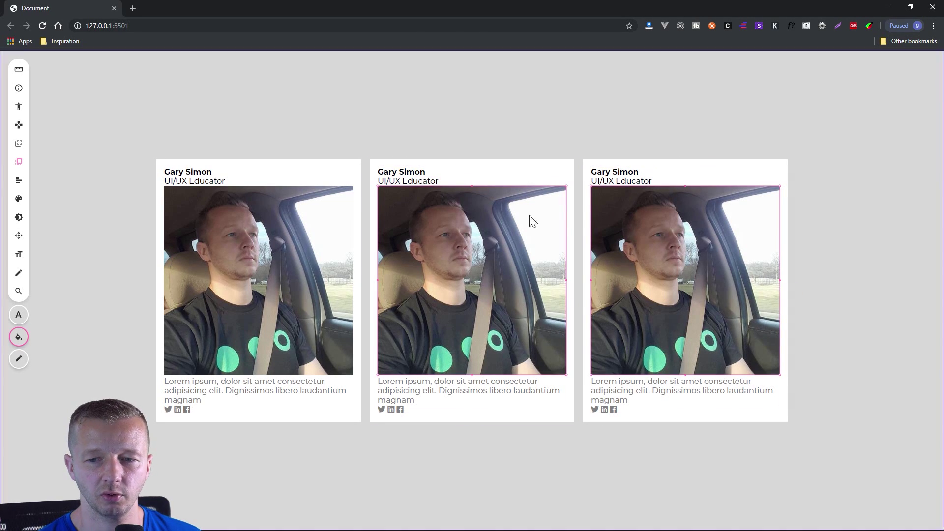
pyautogui.keyDown('shift'); pyautogui.click(331, 228); pyautogui.keyUp('shift')
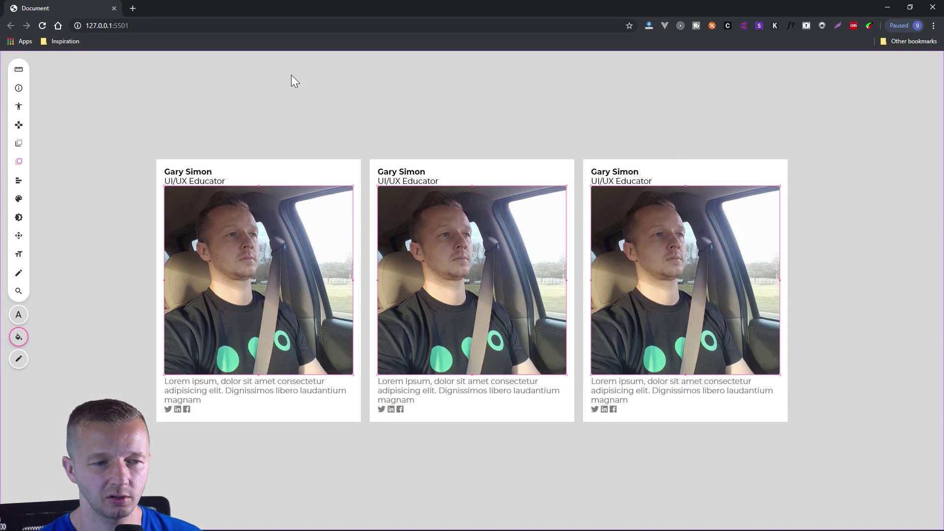
pyautogui.click(19, 143)
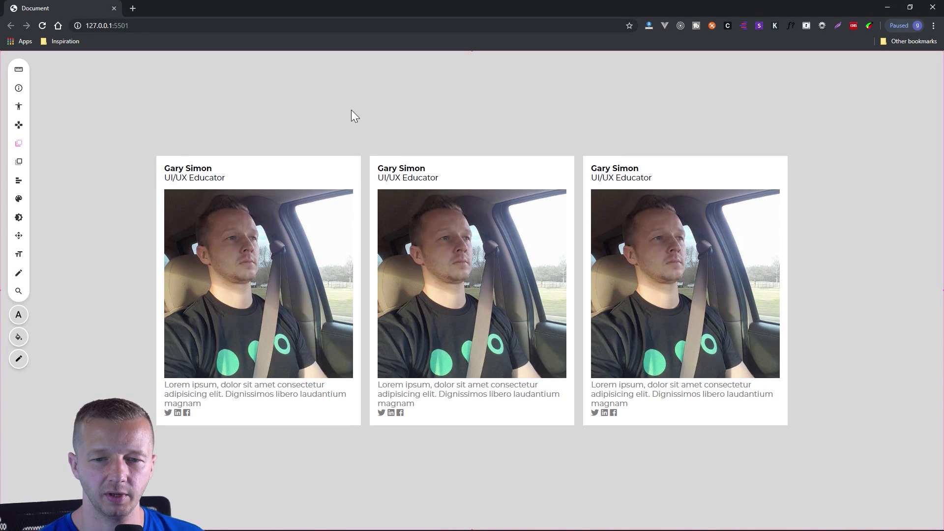
# - Reselect the three photos and add extra margin beneath each one
pyautogui.click(255, 347)
pyautogui.keyDown('shift'); pyautogui.click(497, 273); pyautogui.keyUp('shift')
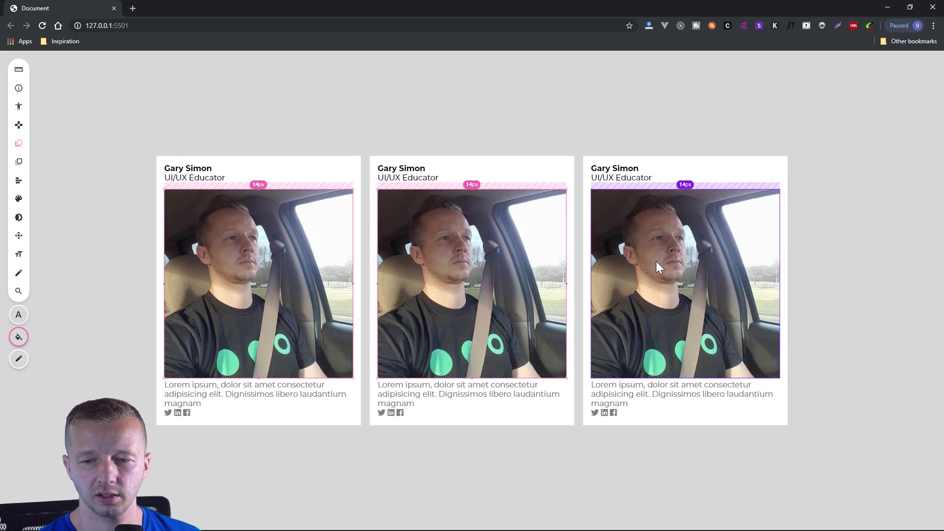
pyautogui.keyDown('shift'); pyautogui.click(656, 262); pyautogui.keyUp('shift')
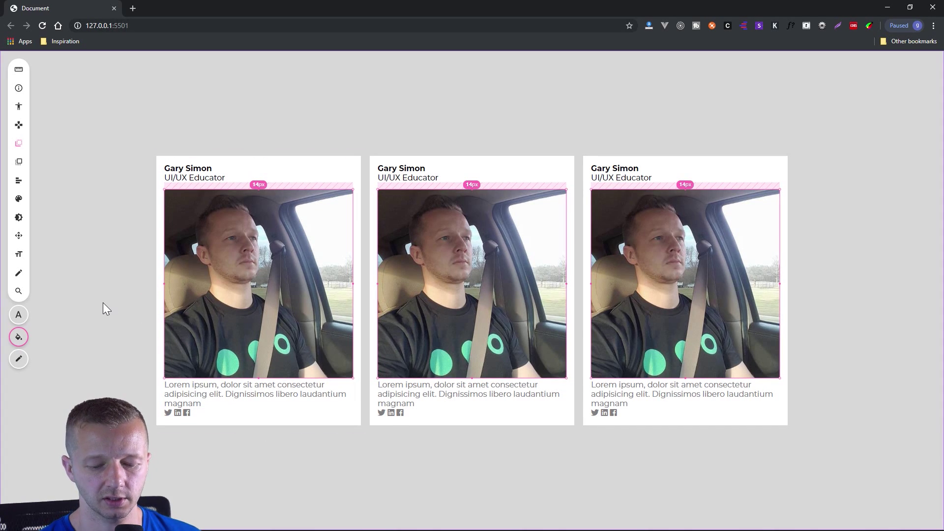
pyautogui.press('Down')
pyautogui.press('Down')
pyautogui.press('Down')
pyautogui.press('Down')
pyautogui.press('Down')
pyautogui.press('Down')
pyautogui.press('Down')
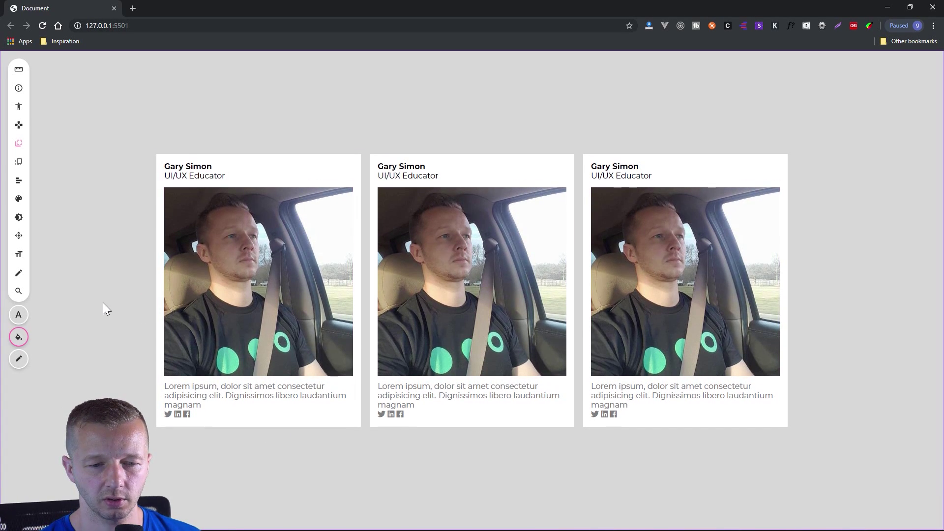
pyautogui.press('Down')
pyautogui.press('Down')
pyautogui.press('Down')
pyautogui.press('Down')
pyautogui.press('Down')
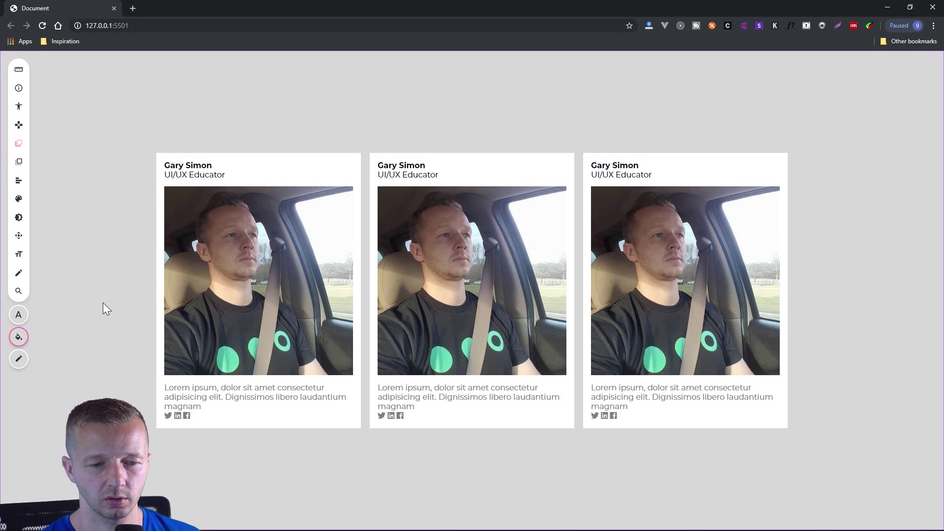
# - Select the first card, then its description paragraph
pyautogui.click(205, 417)
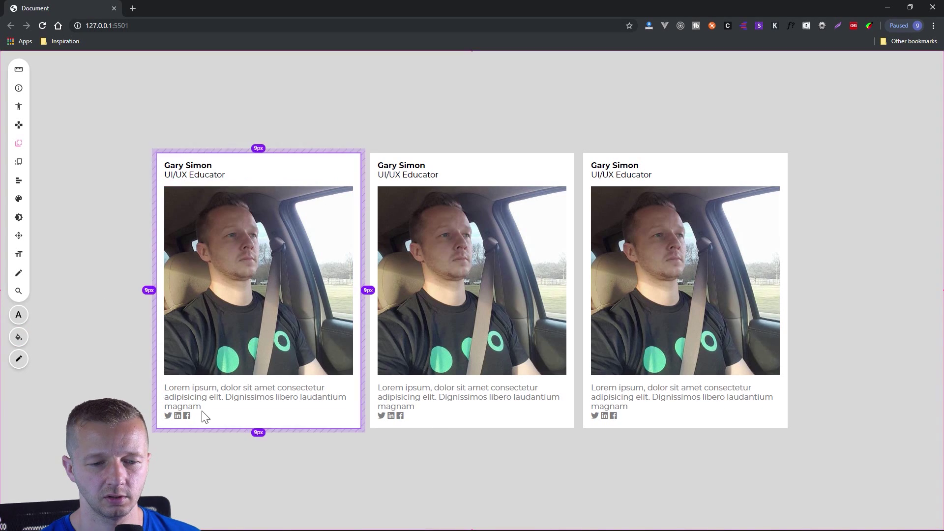
pyautogui.click(195, 399)
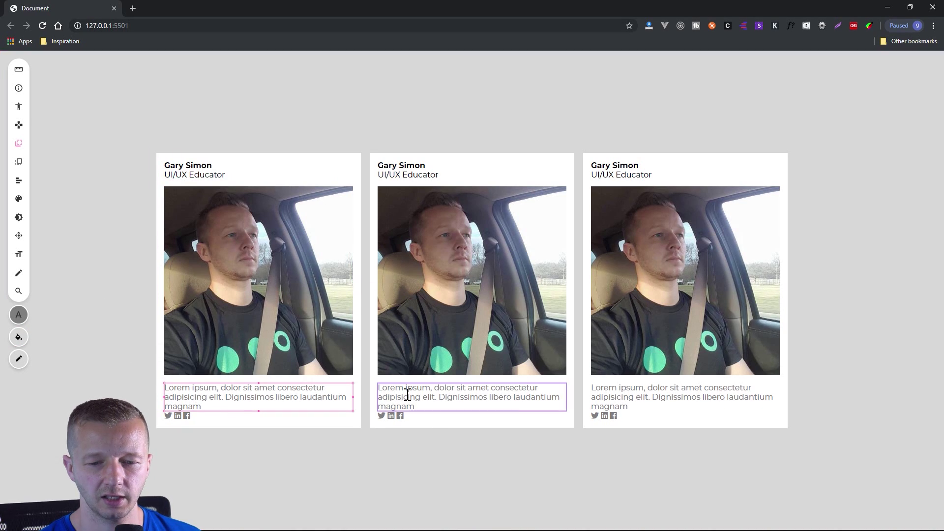
pyautogui.moveTo(407, 395); pyautogui.dragTo(663, 399)
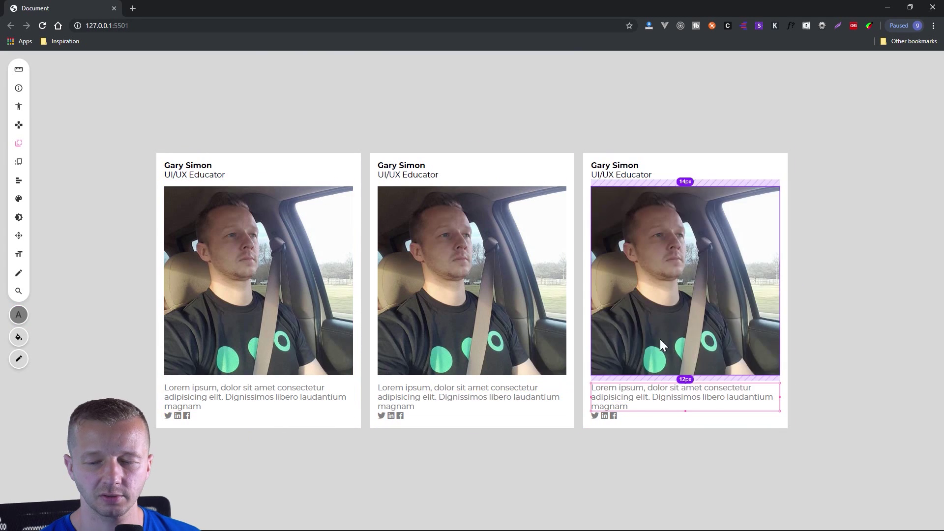
# - Select the first card's description paragraph and inspect its class name
pyautogui.keyDown('shift'); pyautogui.click(467, 408); pyautogui.keyUp('shift')
pyautogui.keyDown('shift'); pyautogui.click(651, 409); pyautogui.keyUp('shift')
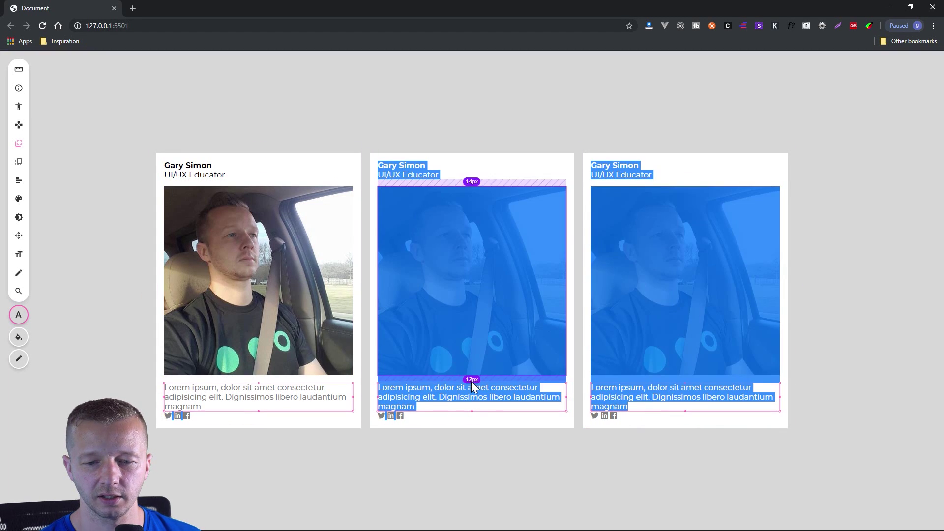
pyautogui.click(313, 394)
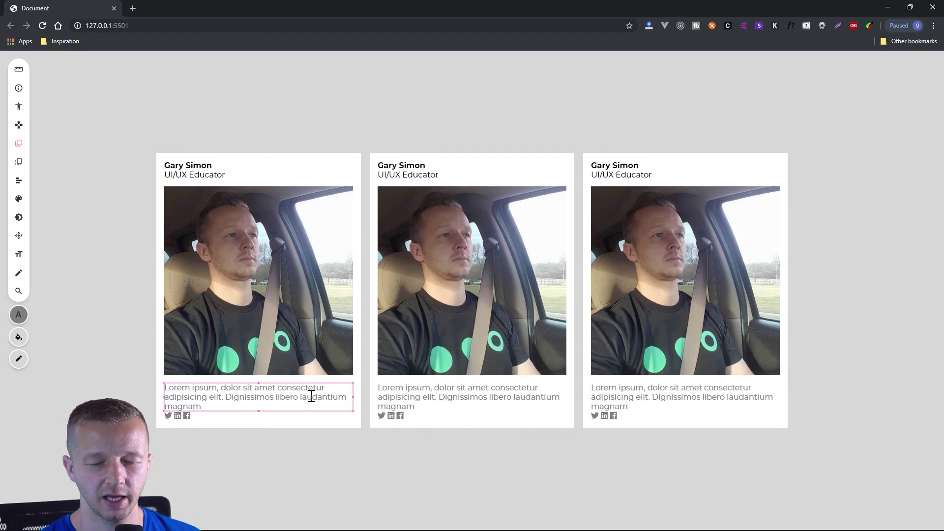
pyautogui.click(19, 91)
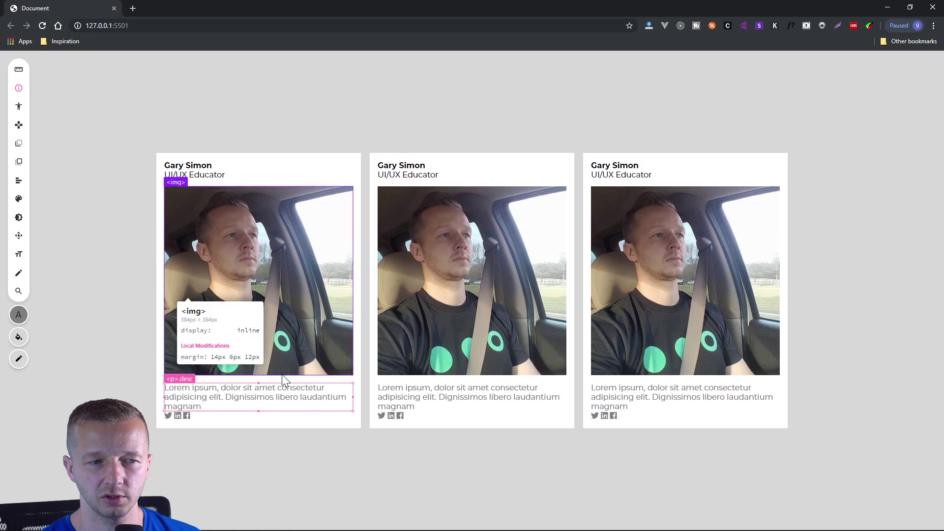
# - Search 'desc' to select all three descriptions, add margin beneath them, then deselect
pyautogui.click(18, 291)
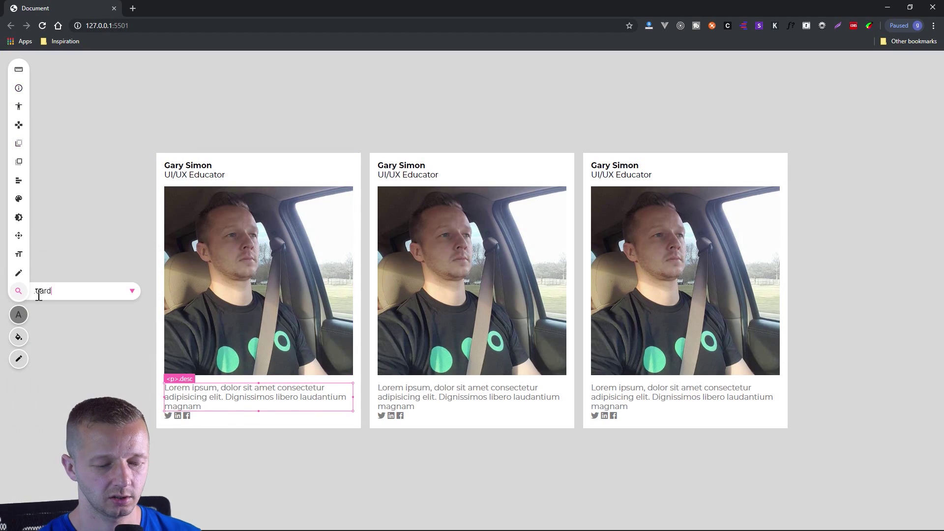
pyautogui.doubleClick(38, 293)
pyautogui.press('BackSpace')
pyautogui.write('desc')
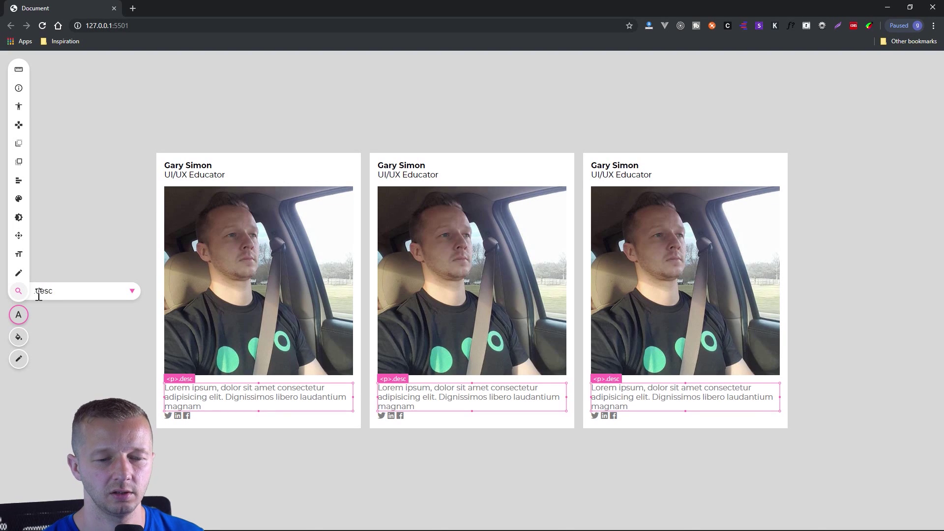
pyautogui.click(18, 145)
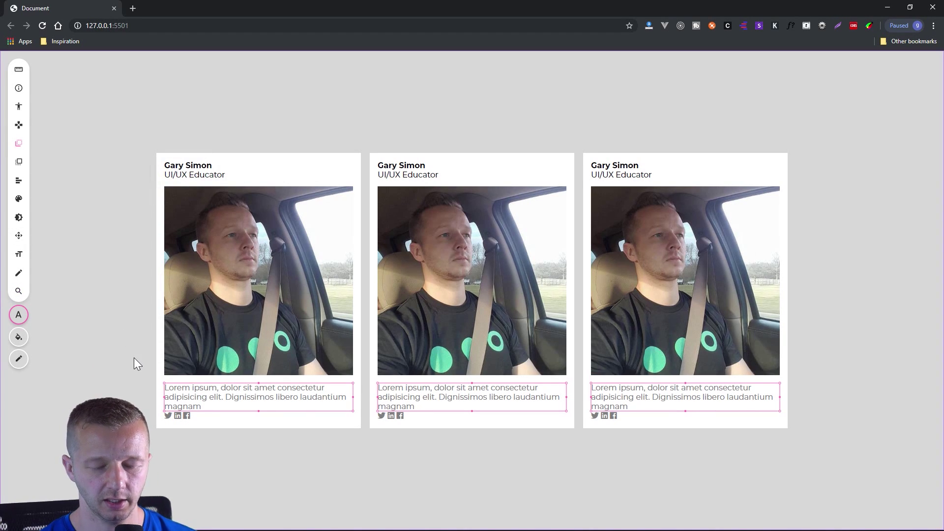
pyautogui.click(138, 329)
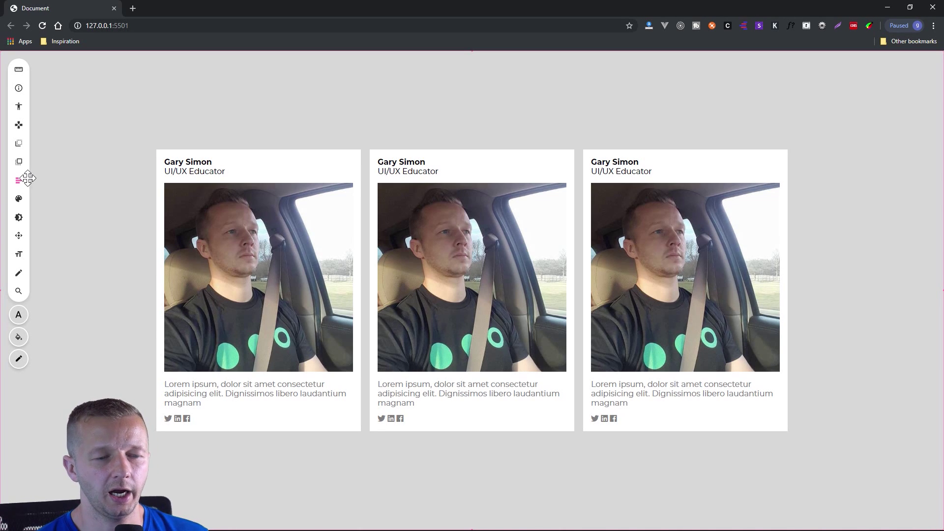
# - Cycle the card row's alignment until it sits centred vertically and horizontally
pyautogui.moveTo(23, 185)
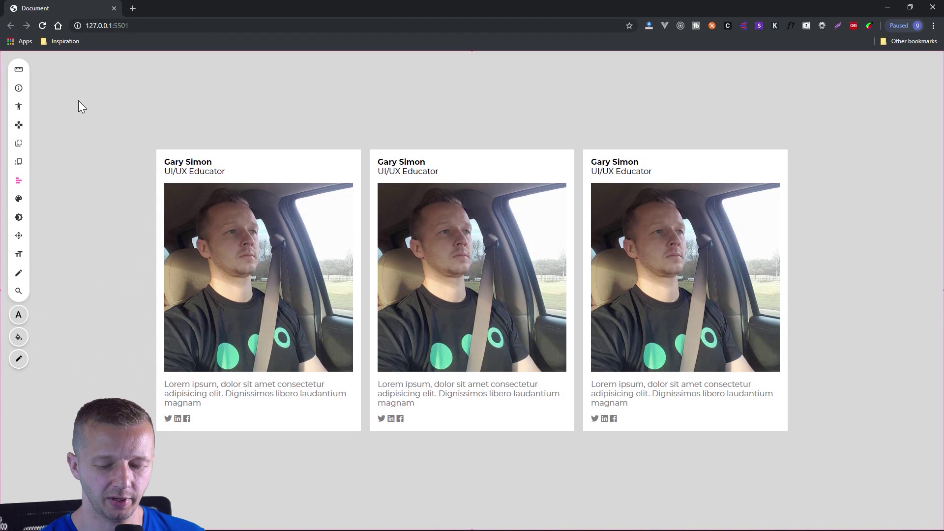
pyautogui.press('Up')
pyautogui.press('Down')
pyautogui.press('Down')
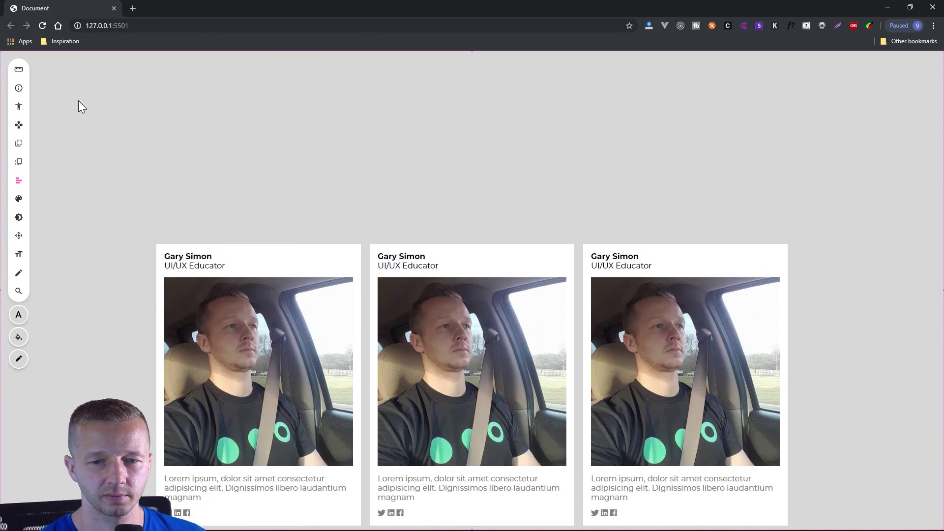
pyautogui.press('Right')
pyautogui.press('Up')
pyautogui.press('Up')
pyautogui.press('Left')
pyautogui.press('Left')
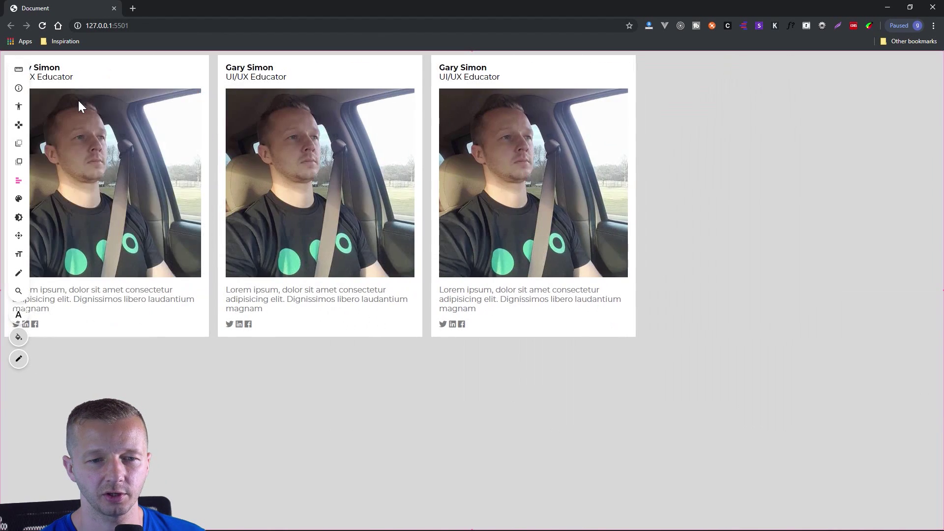
pyautogui.press('Down')
pyautogui.press('Right')
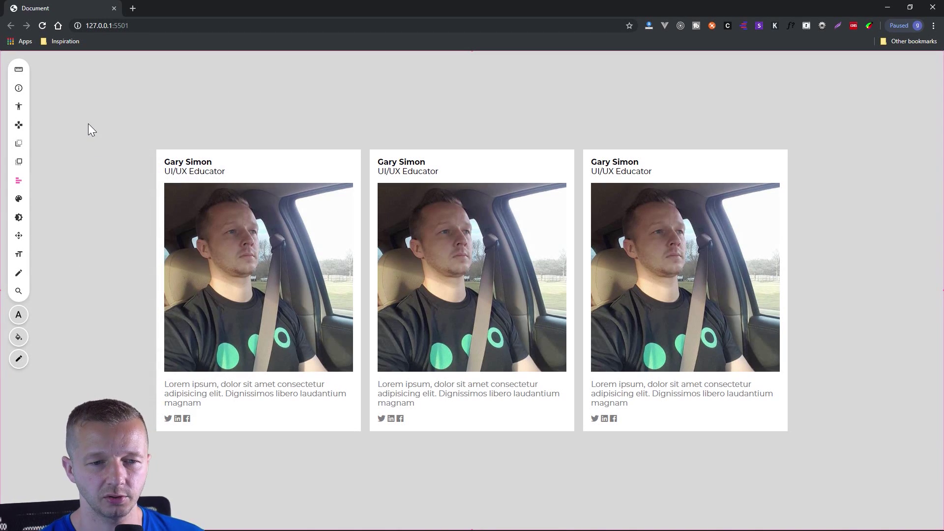
# - Cycle justify-content options until the cards are spread evenly across the row
pyautogui.hotkey('shift', 'Right')
pyautogui.hotkey('shift', 'Right')
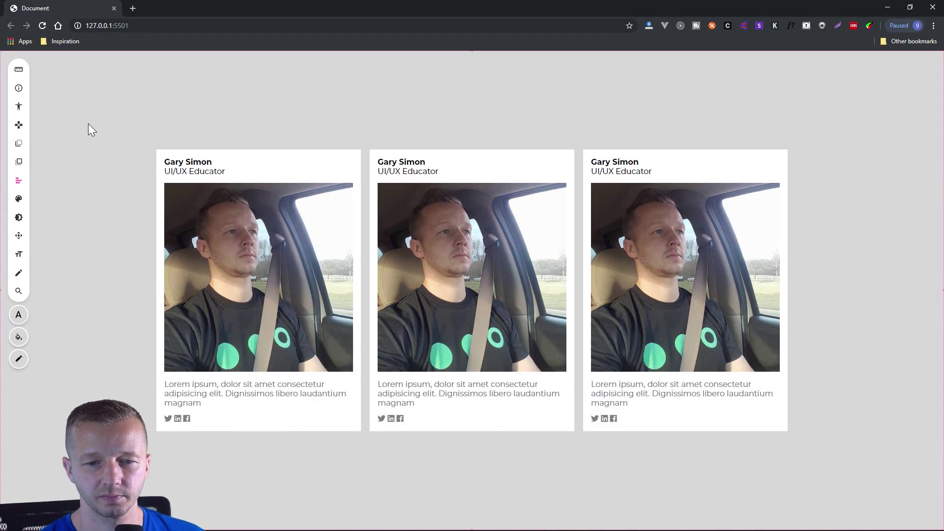
pyautogui.hotkey('shift', 'Right')
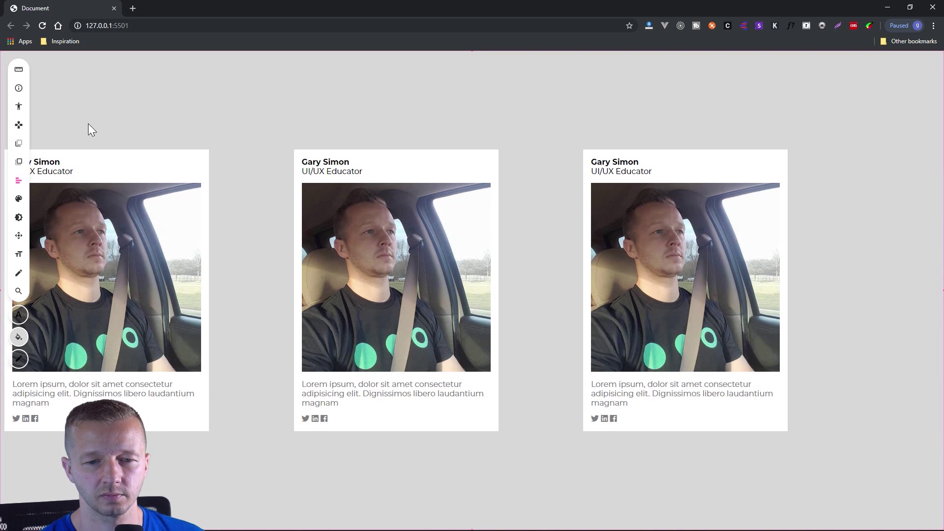
pyautogui.hotkey('shift', 'Right')
pyautogui.hotkey('shift', 'Left')
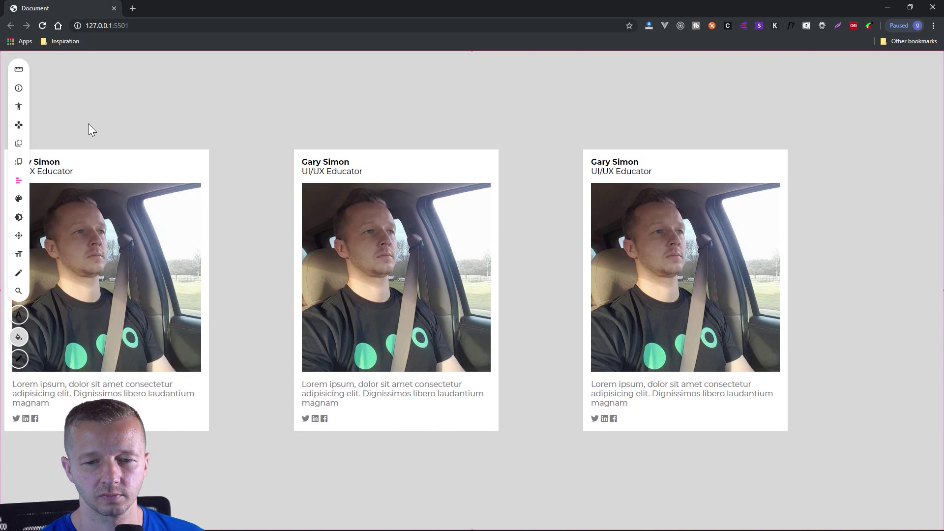
pyautogui.hotkey('shift', 'Right')
pyautogui.hotkey('shift', 'Right')
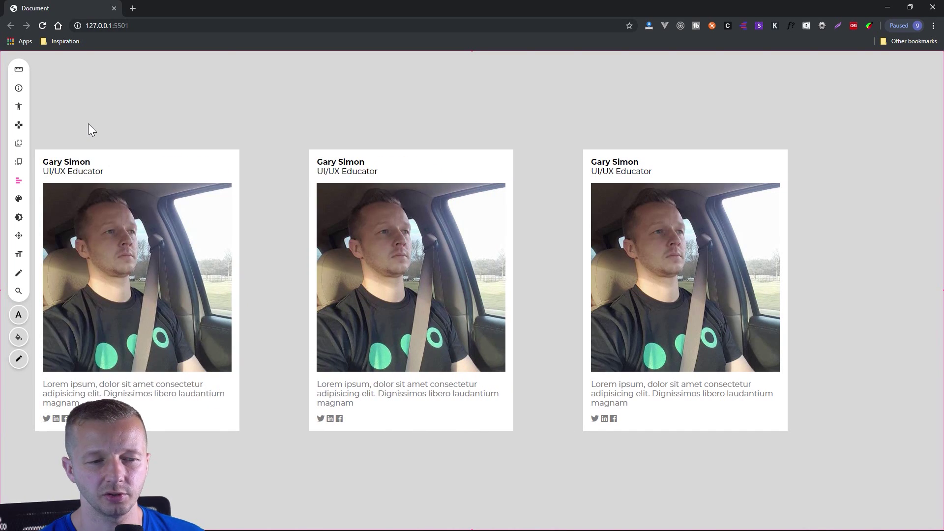
pyautogui.hotkey('shift', 'Right')
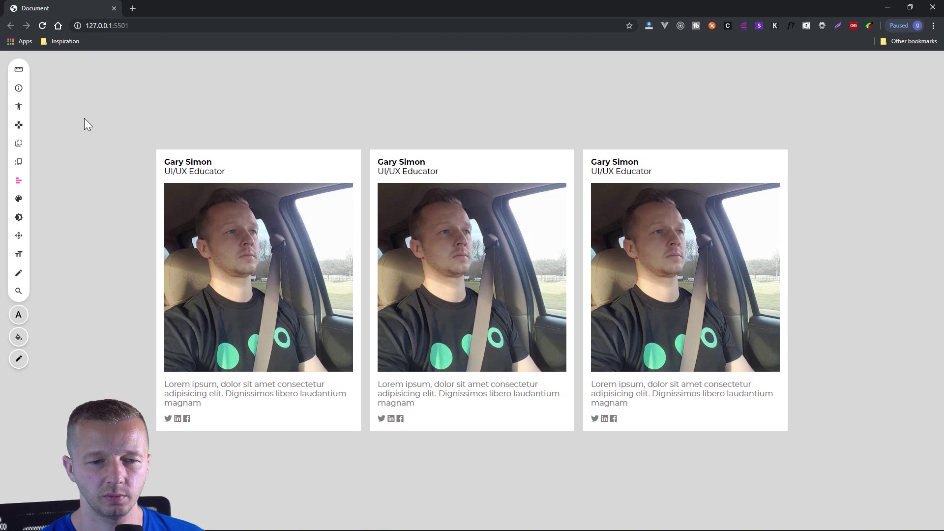
# - Toggle flex direction to a column and back, leaving the cards side by side
pyautogui.hotkey('ctrl', 'Down')
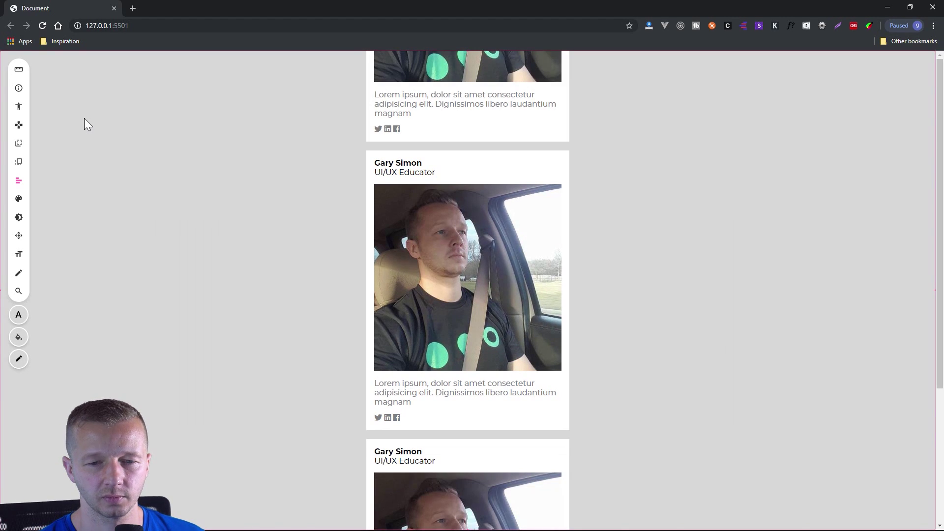
pyautogui.hotkey('ctrl', 'Right')
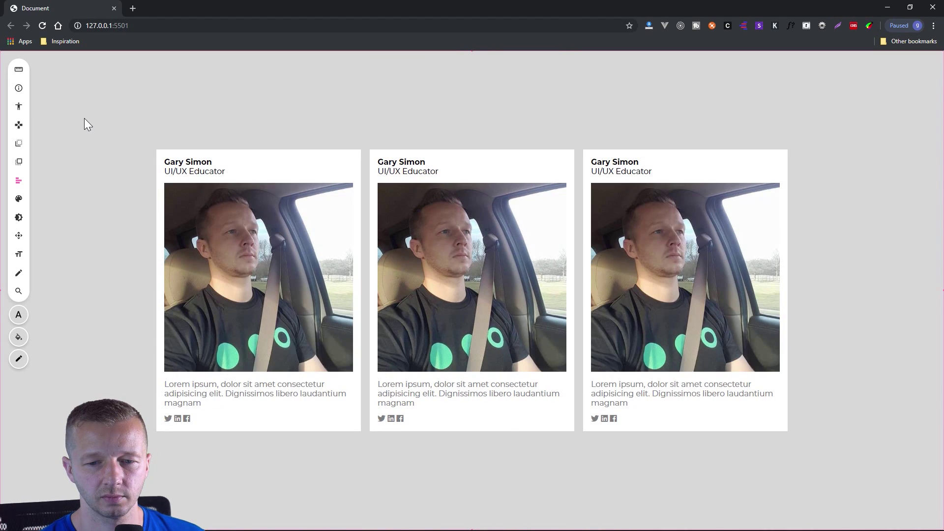
pyautogui.hotkey('ctrl', 'Down')
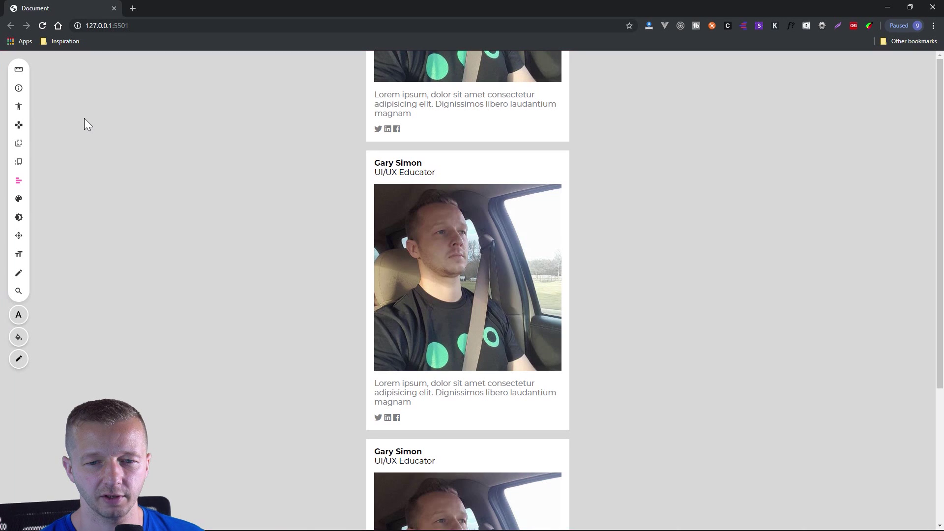
pyautogui.hotkey('ctrl', 'Right')
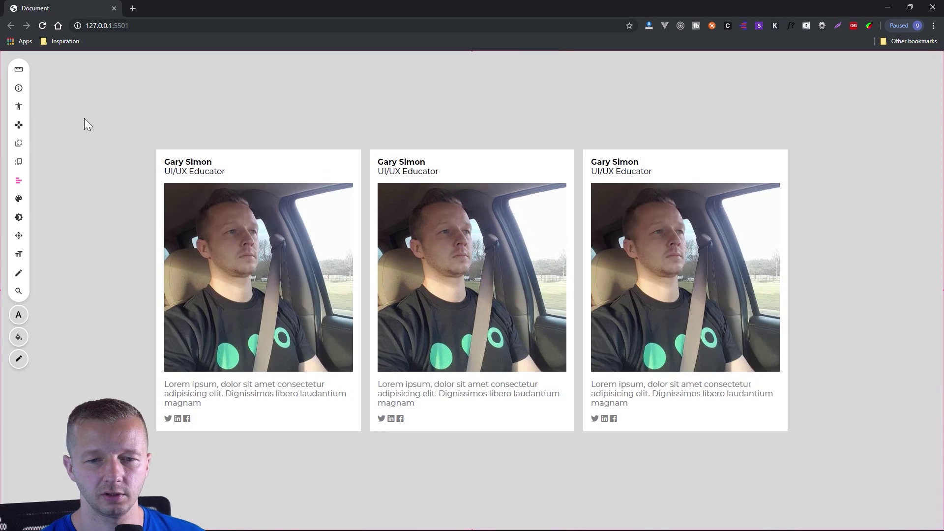
pyautogui.click(194, 173)
pyautogui.click(193, 163)
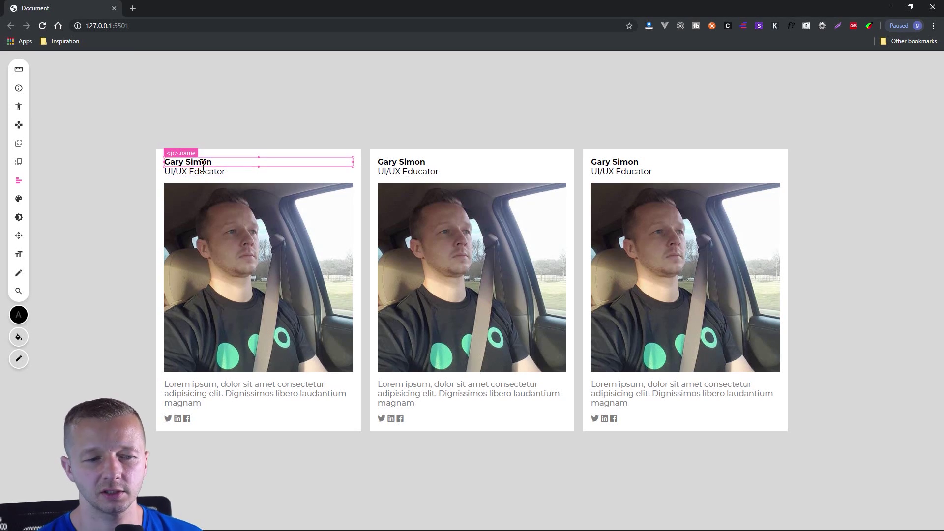
pyautogui.click(19, 337)
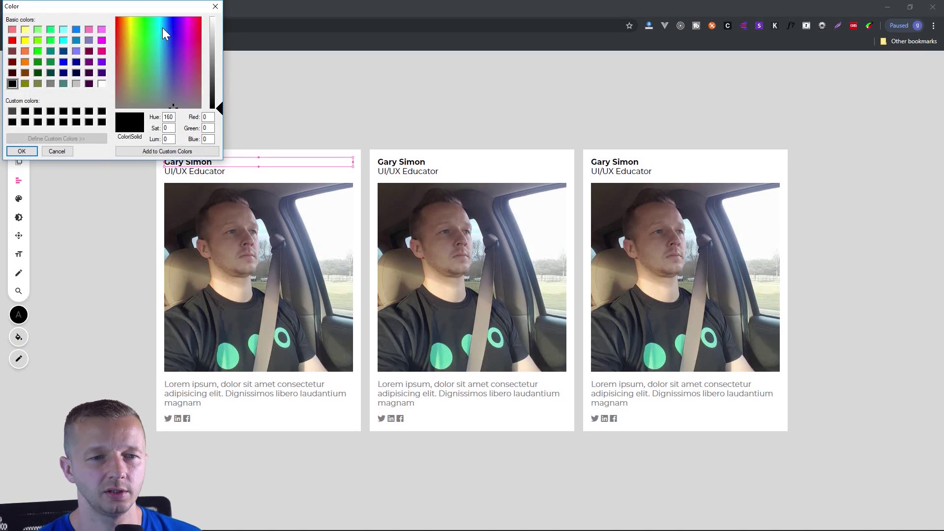
pyautogui.click(172, 76)
pyautogui.click(212, 42)
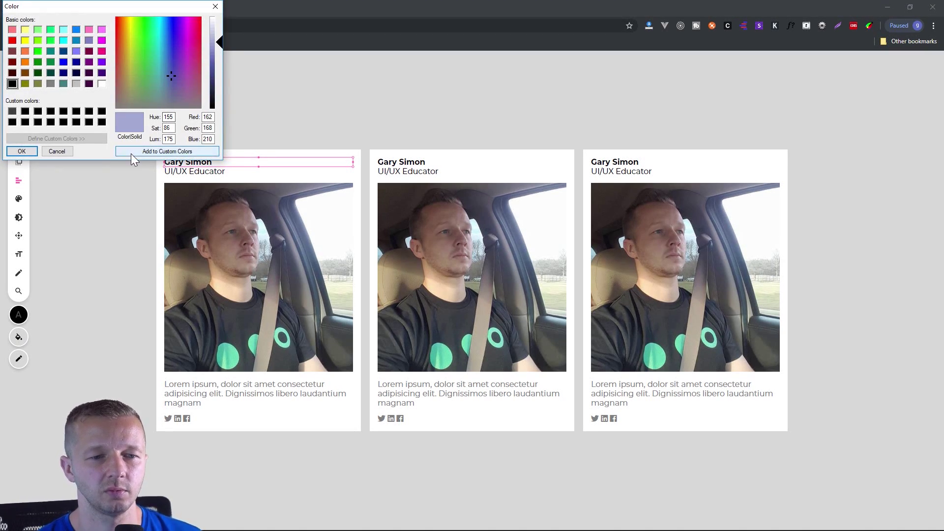
pyautogui.click(21, 152)
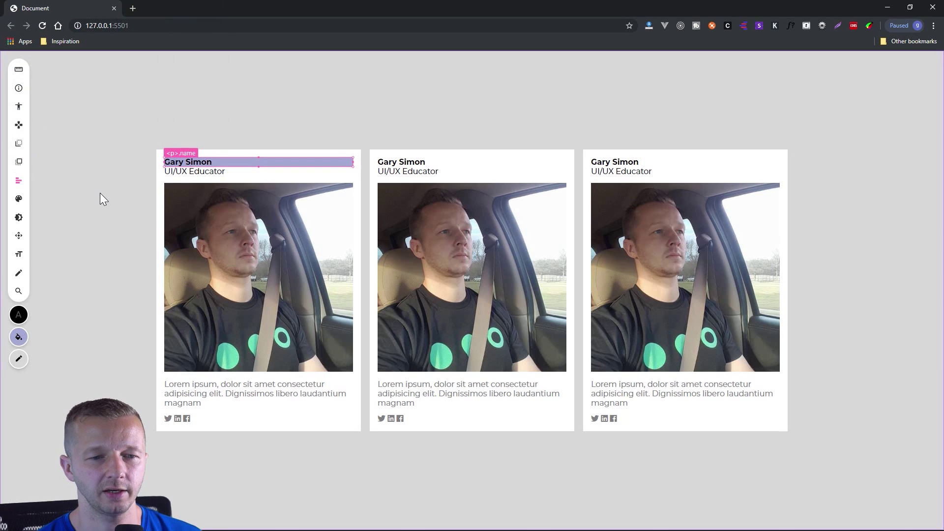
pyautogui.click(23, 201)
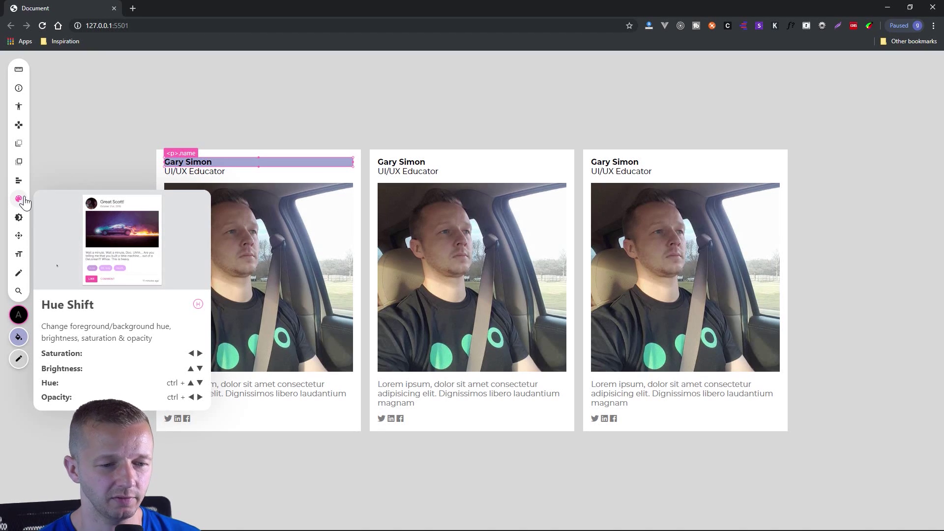
pyautogui.click(24, 201)
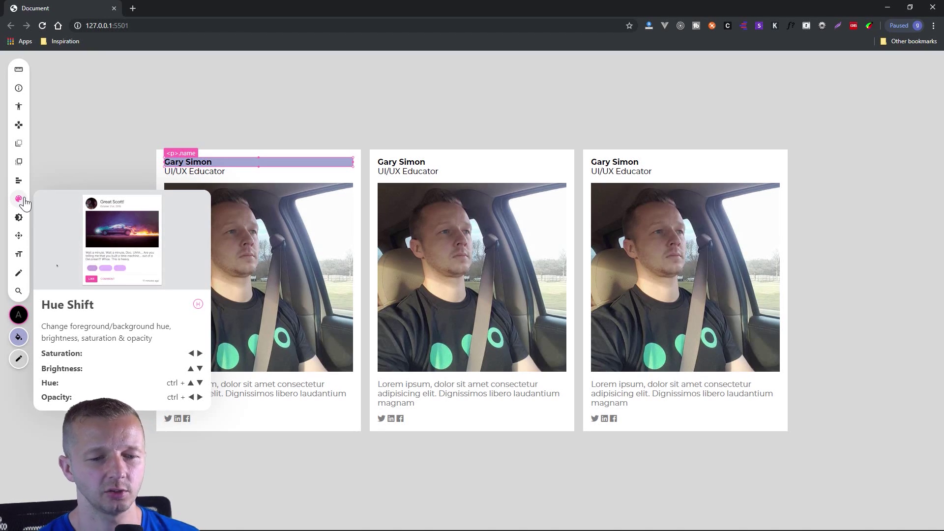
pyautogui.press('Escape')
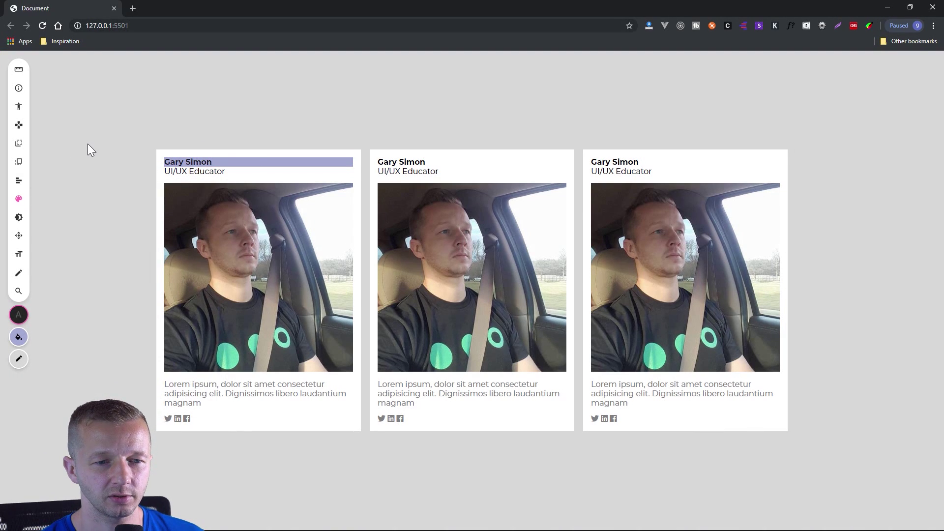
pyautogui.press('h')
pyautogui.press('Escape')
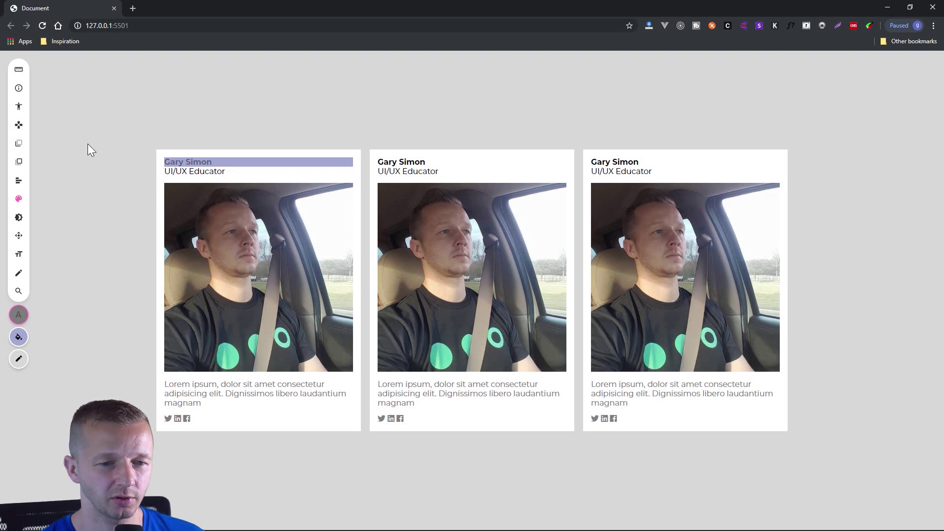
pyautogui.press('h')
pyautogui.press('Escape')
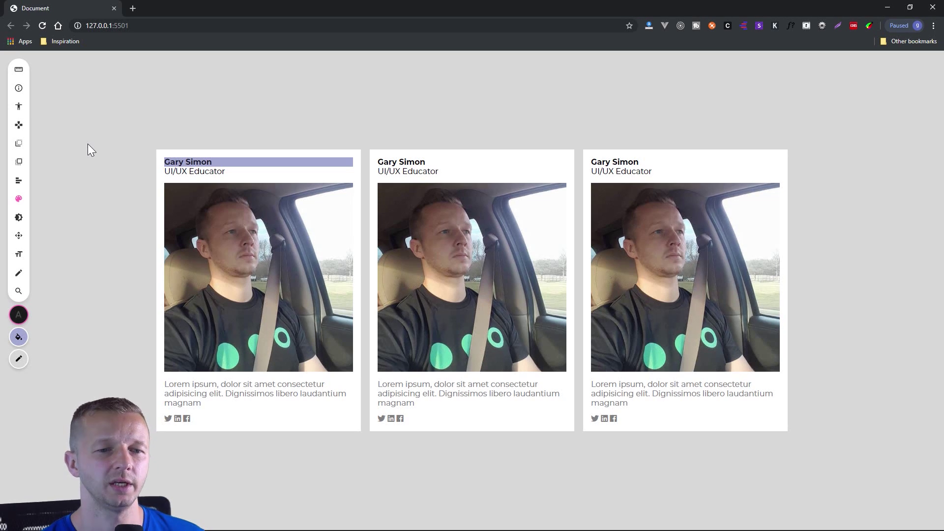
pyautogui.press('h')
pyautogui.click(18, 337)
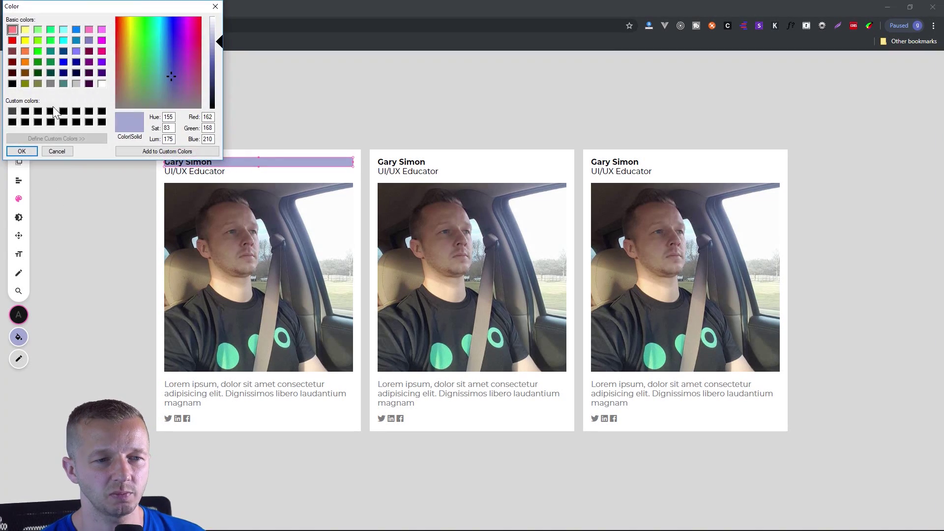
pyautogui.click(102, 84)
pyautogui.click(22, 152)
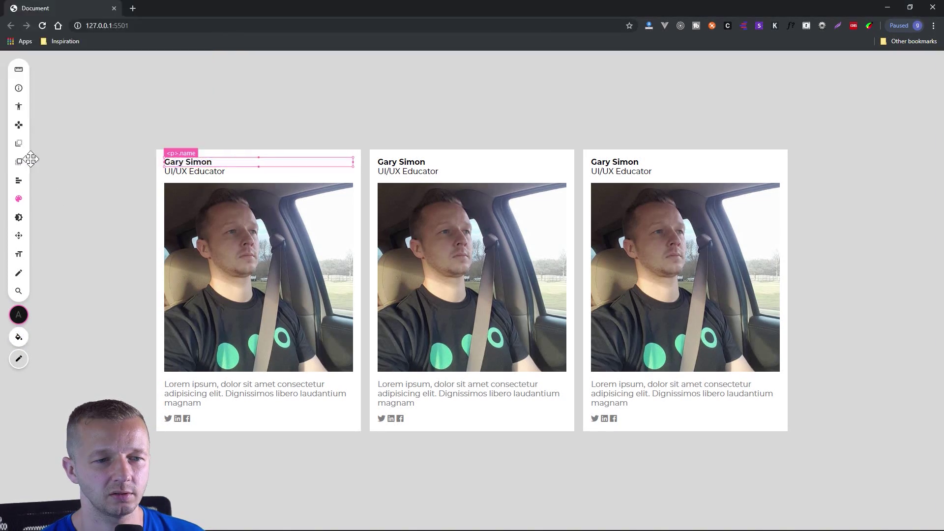
# - Select all three profile cards with the Shadow tool
pyautogui.click(19, 223)
pyautogui.moveTo(19, 90)
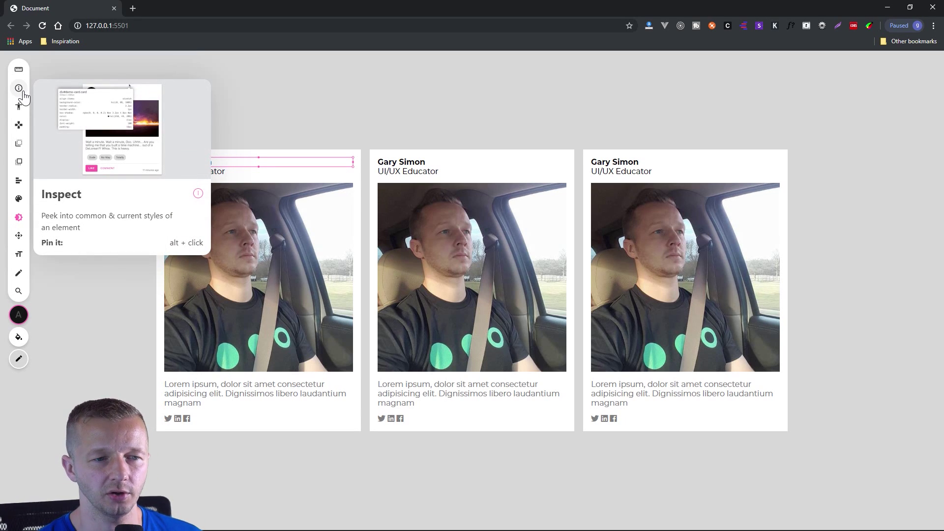
pyautogui.click(206, 153)
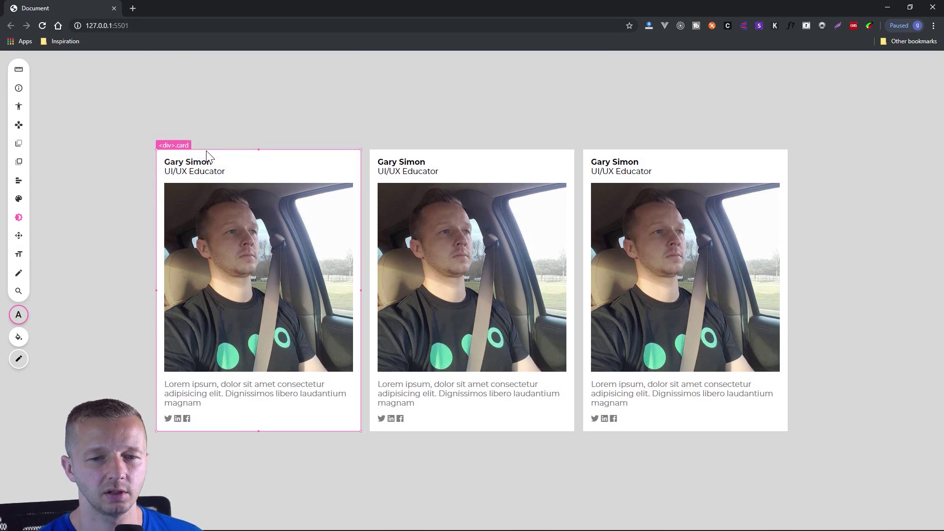
pyautogui.keyDown('shift'); pyautogui.click(380, 157); pyautogui.keyUp('shift')
pyautogui.keyDown('shift'); pyautogui.click(598, 156); pyautogui.keyUp('shift')
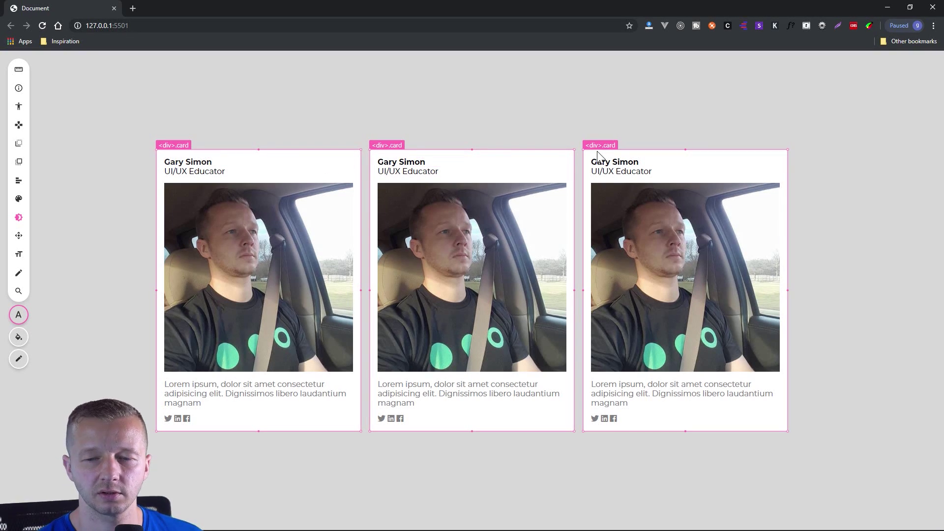
pyautogui.click(19, 219)
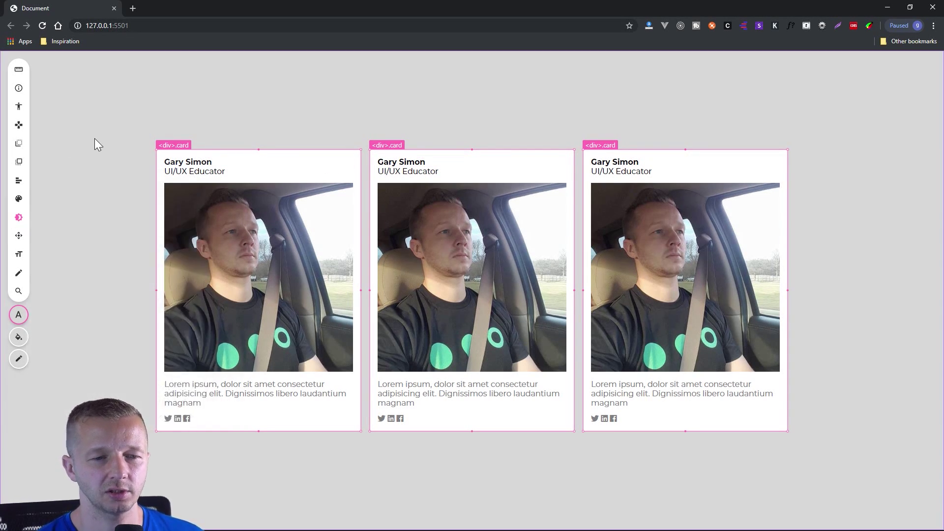
# - Give the three cards a soft, enlarged drop shadow, then deselect them
pyautogui.press('Down')
pyautogui.press('Down')
pyautogui.press('Down')
pyautogui.press('Down')
pyautogui.press('Down')
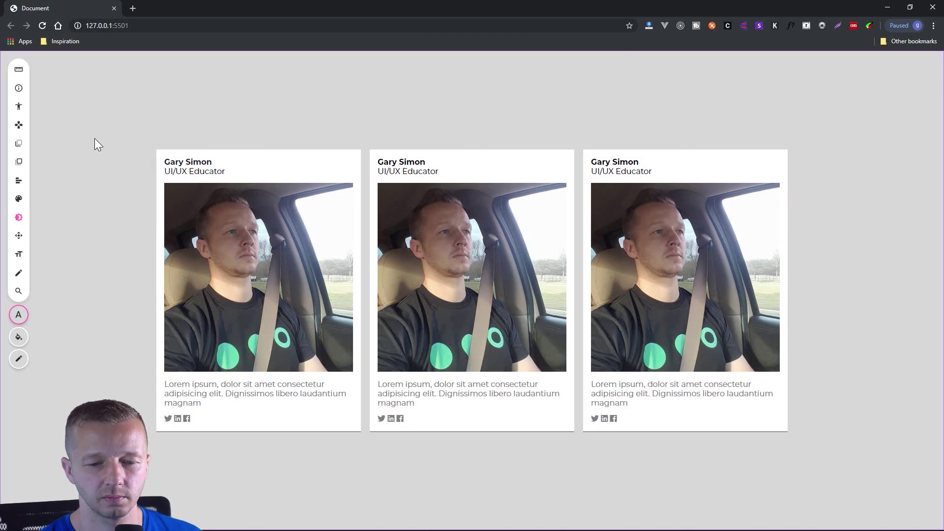
pyautogui.press('Right')
pyautogui.press('Right')
pyautogui.press('Right')
pyautogui.press('Right')
pyautogui.press('Up')
pyautogui.press('Up')
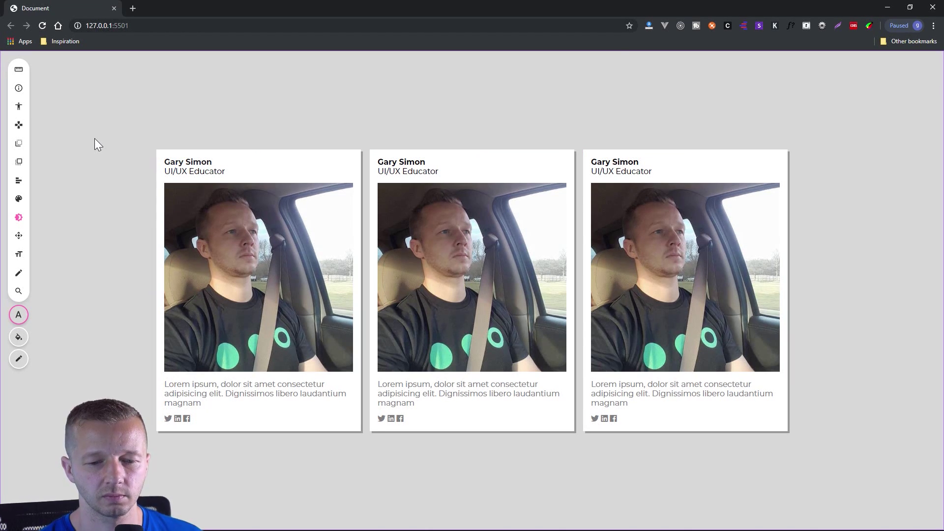
pyautogui.press('Left')
pyautogui.press('Down')
pyautogui.press('Right')
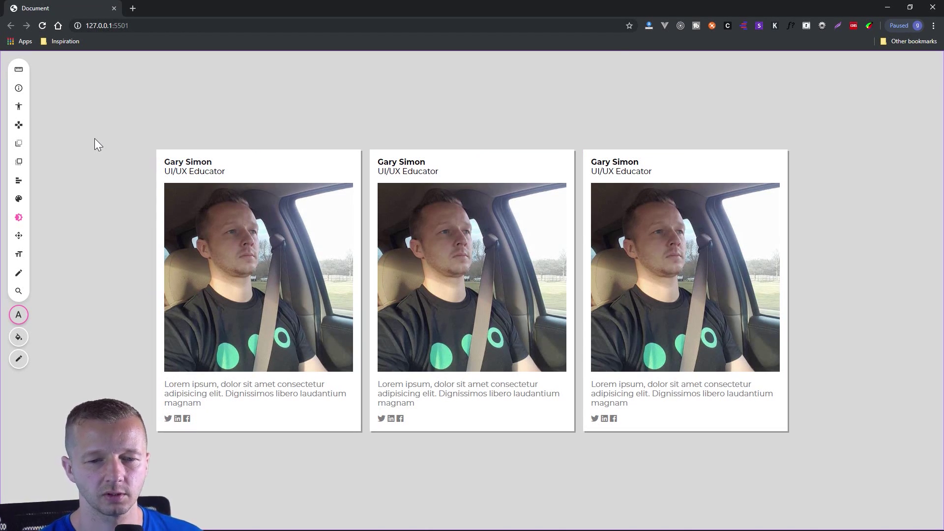
pyautogui.moveTo(22, 218)
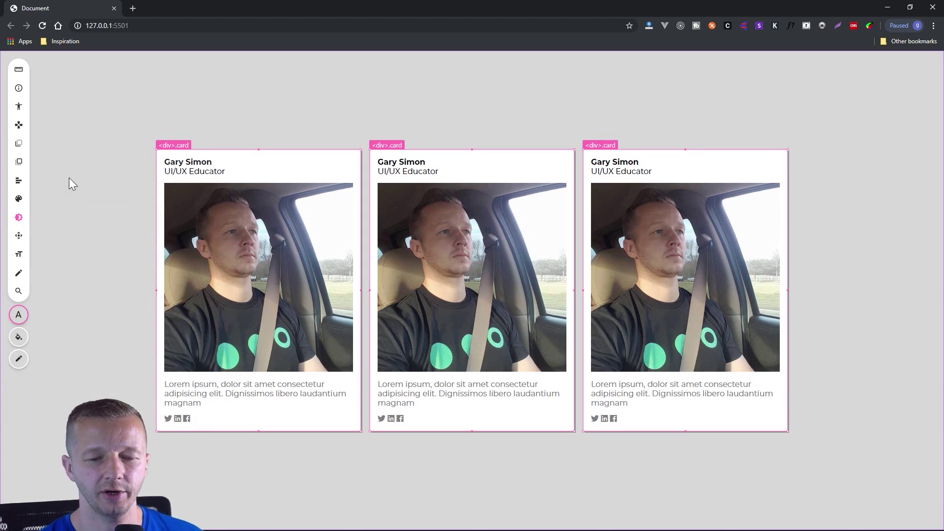
pyautogui.hotkey('shift', 'Up')
pyautogui.hotkey('shift', 'Up')
pyautogui.hotkey('shift', 'Up')
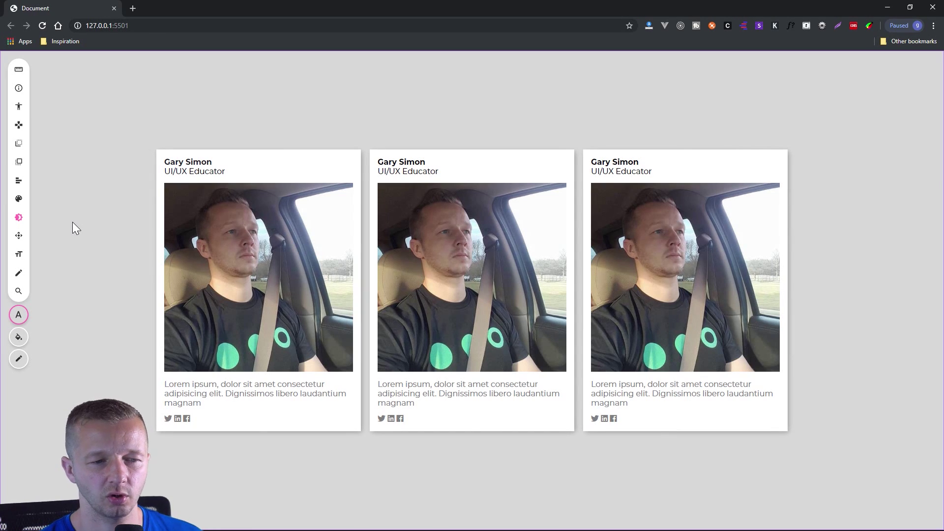
pyautogui.click(19, 217)
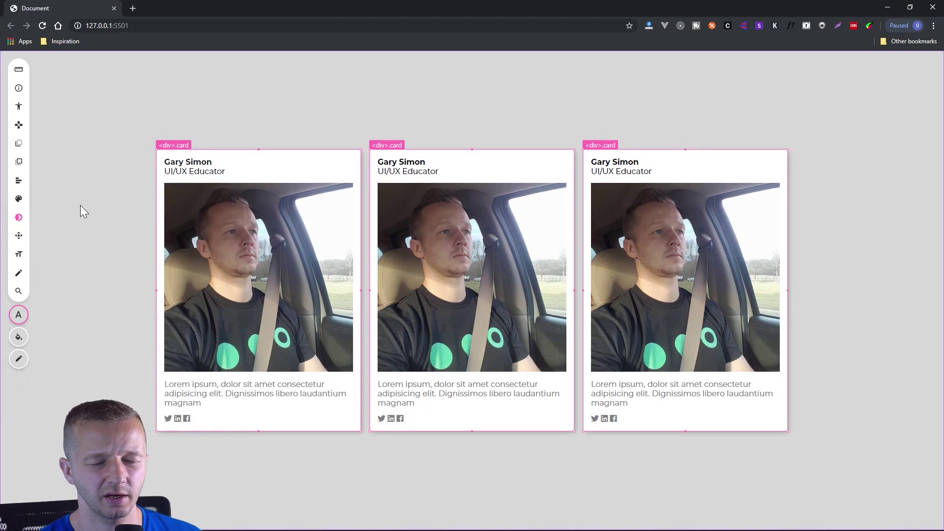
pyautogui.press('Escape')
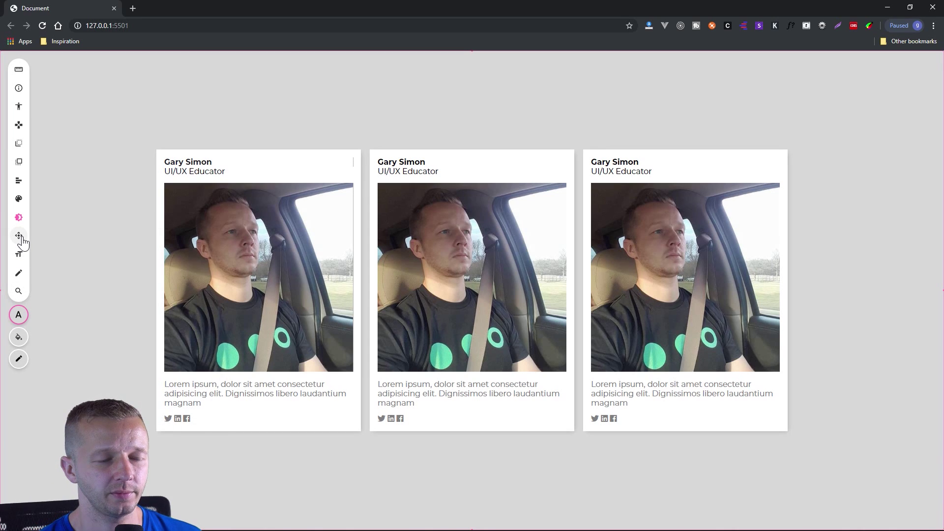
# - With Font Styles, select the name heading on all three cards to enlarge it
pyautogui.moveTo(23, 242)
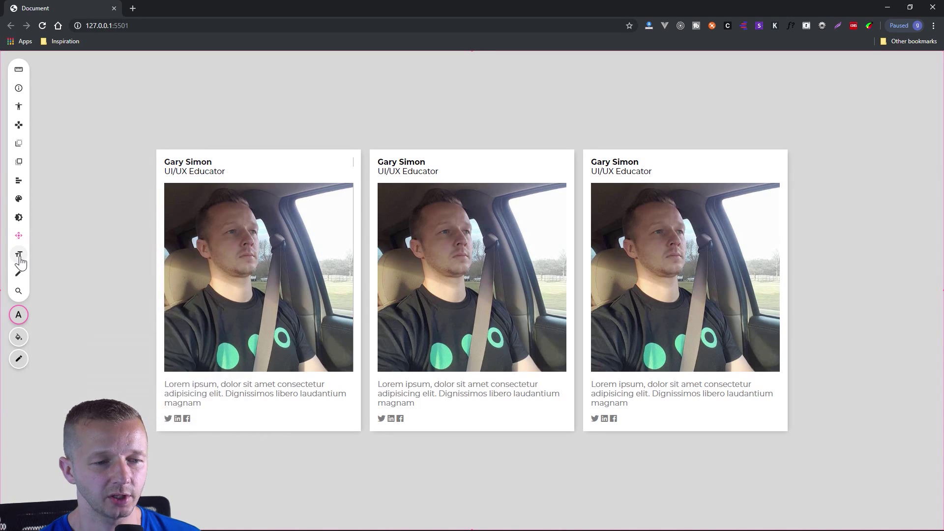
pyautogui.click(20, 256)
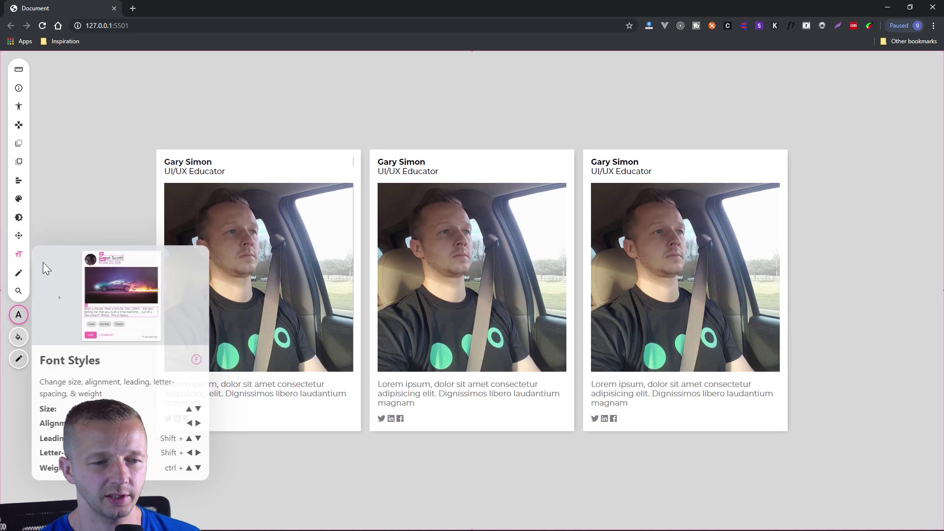
pyautogui.click(185, 157)
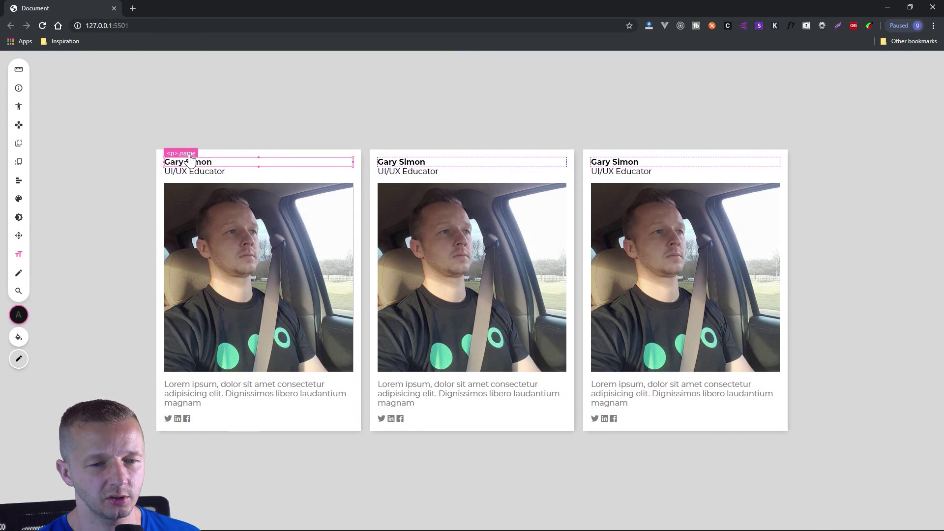
pyautogui.hotkey('ctrl', 'e')
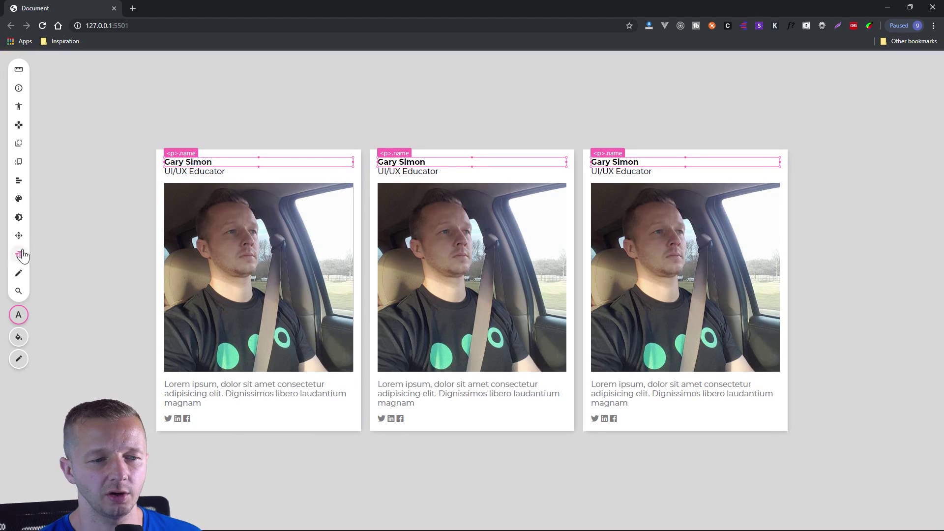
pyautogui.moveTo(20, 258)
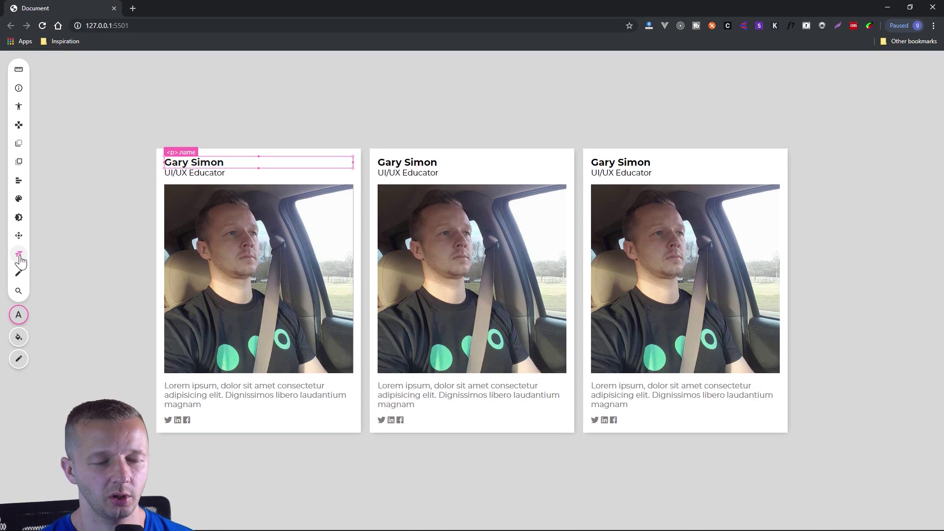
pyautogui.moveTo(20, 258)
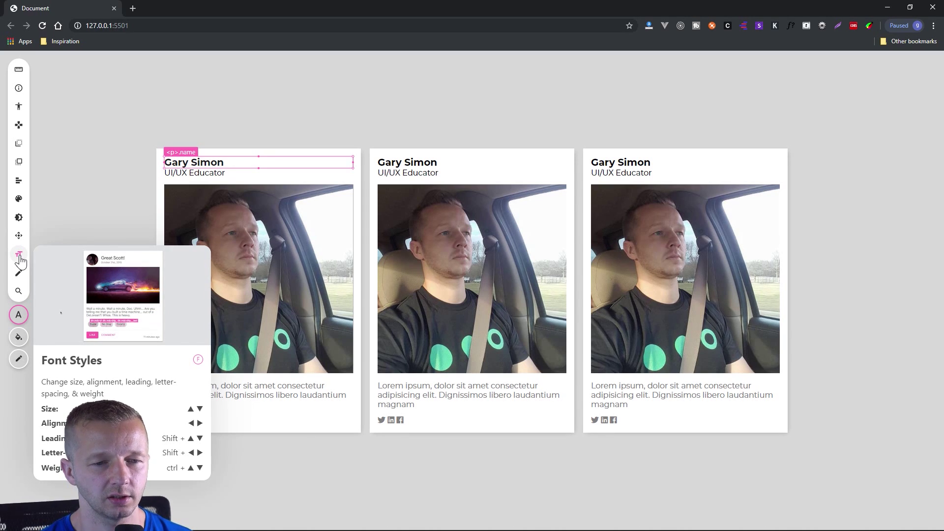
# - Select the Lorem ipsum descriptions on all three cards and raise their line height
pyautogui.click(200, 174)
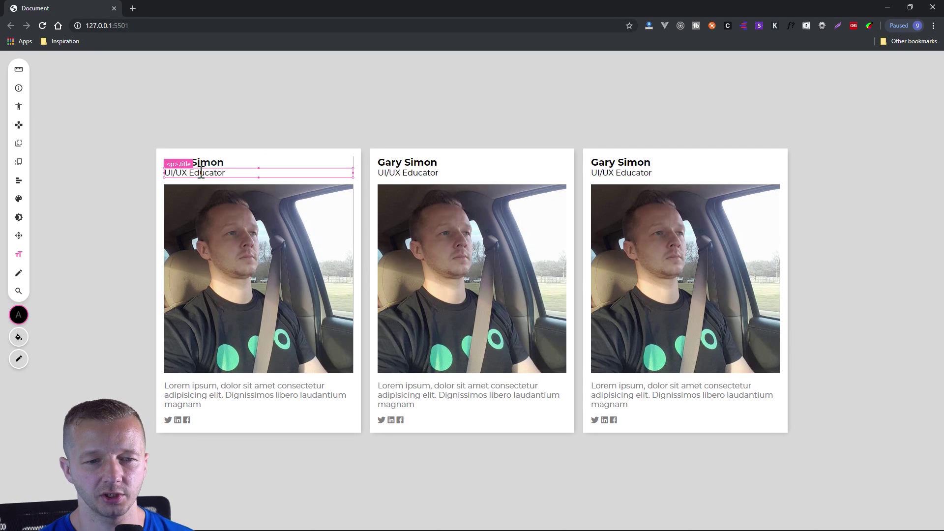
pyautogui.click(250, 386)
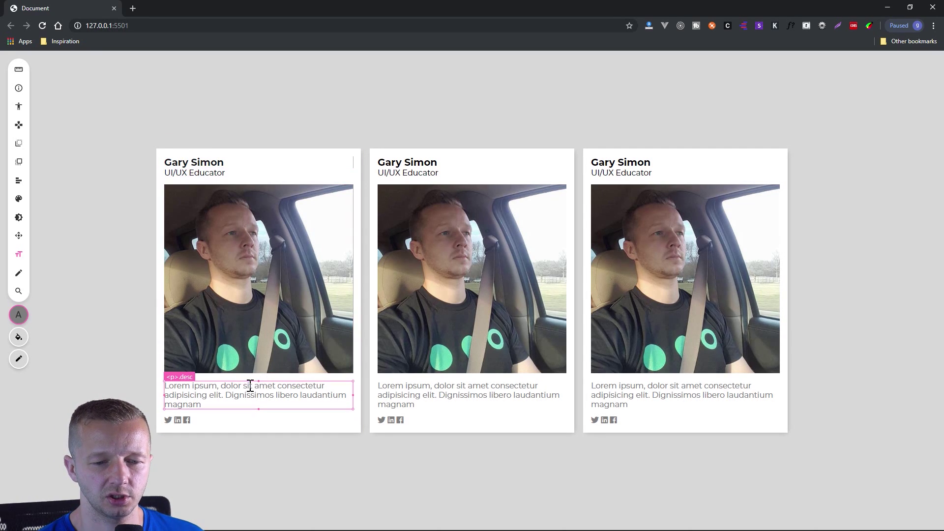
pyautogui.click(184, 379)
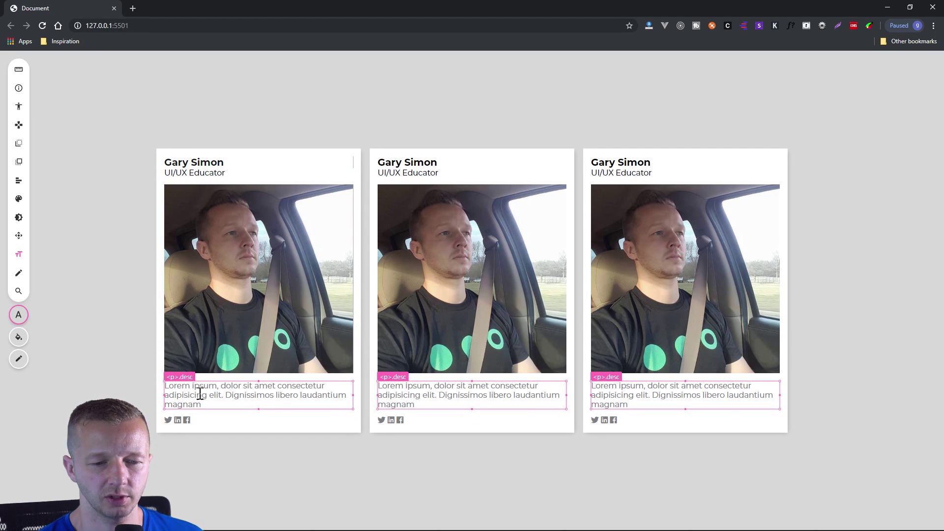
pyautogui.click(19, 255)
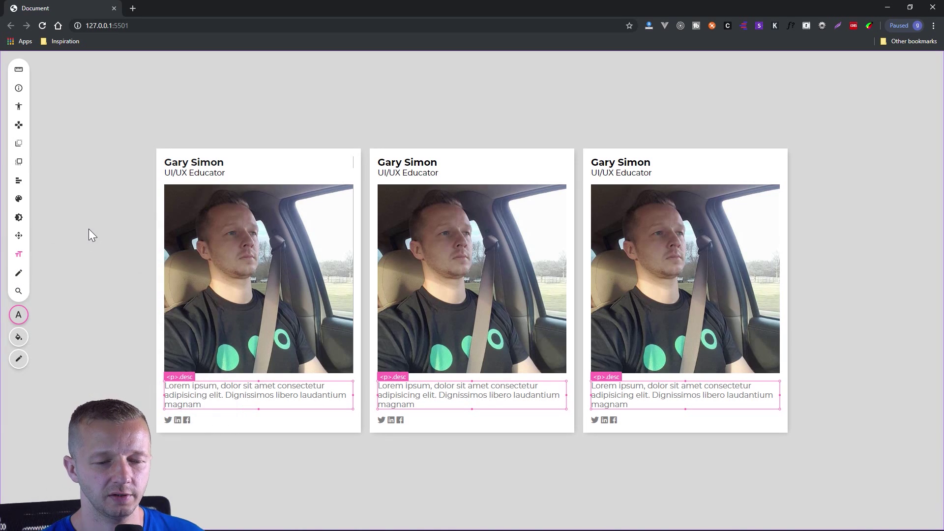
pyautogui.hotkey('shift', 'Up')
pyautogui.hotkey('shift', 'Up')
pyautogui.hotkey('shift', 'Up')
pyautogui.hotkey('shift', 'Up')
pyautogui.hotkey('shift', 'Up')
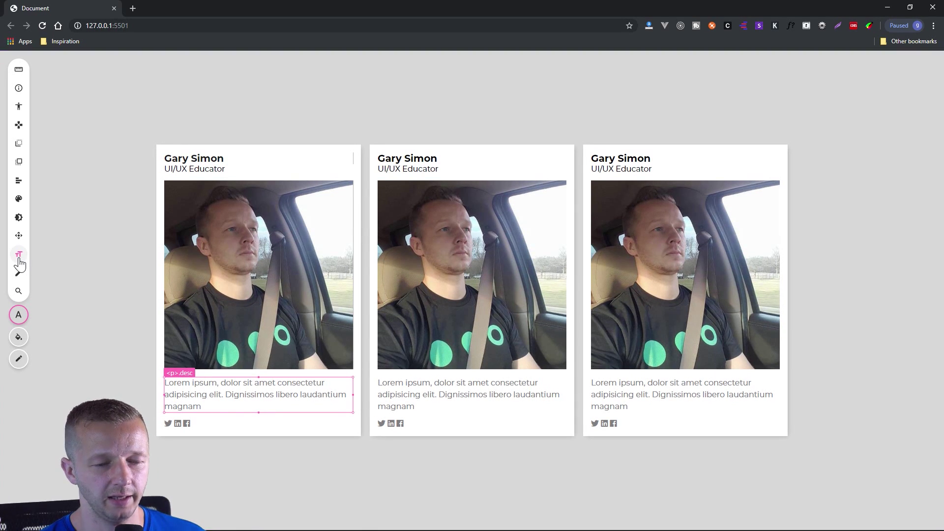
pyautogui.moveTo(20, 259)
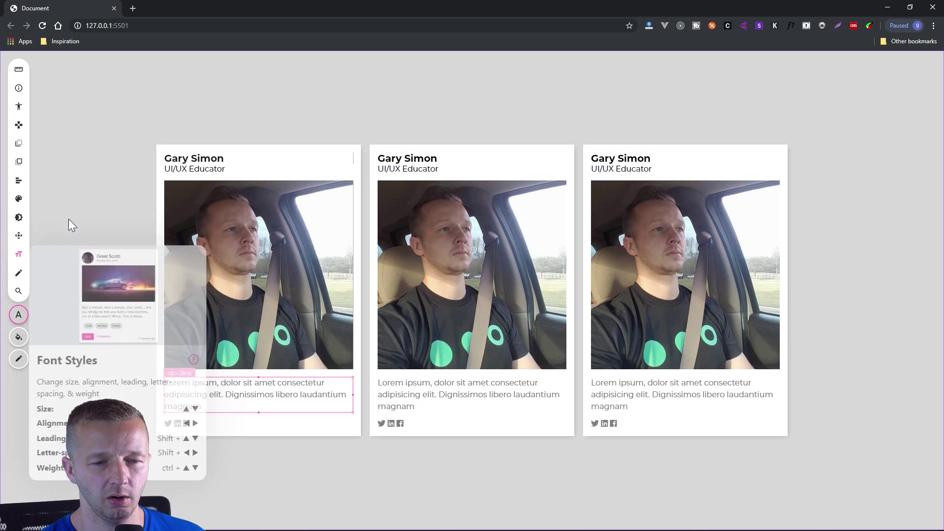
# - Replace the middle card's name heading with 'John' using Edit Text
pyautogui.click(18, 274)
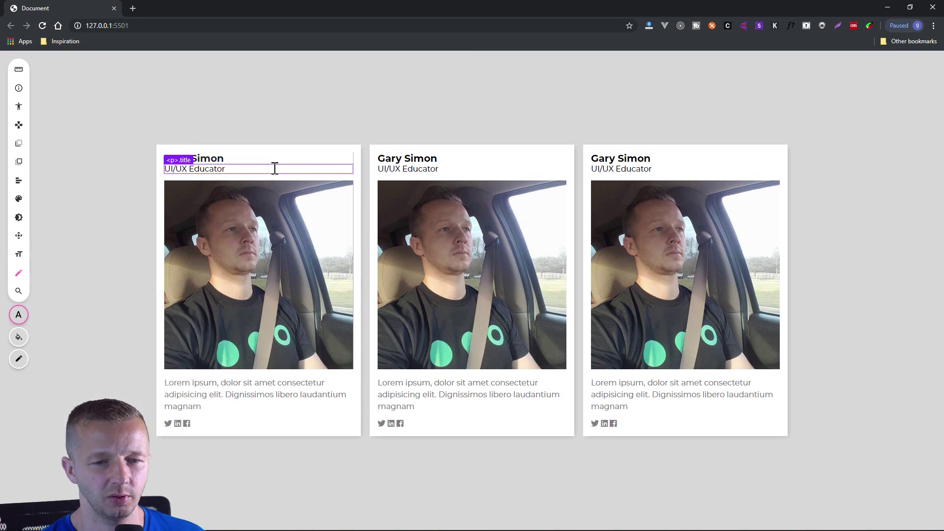
pyautogui.doubleClick(420, 158)
pyautogui.tripleClick(420, 158)
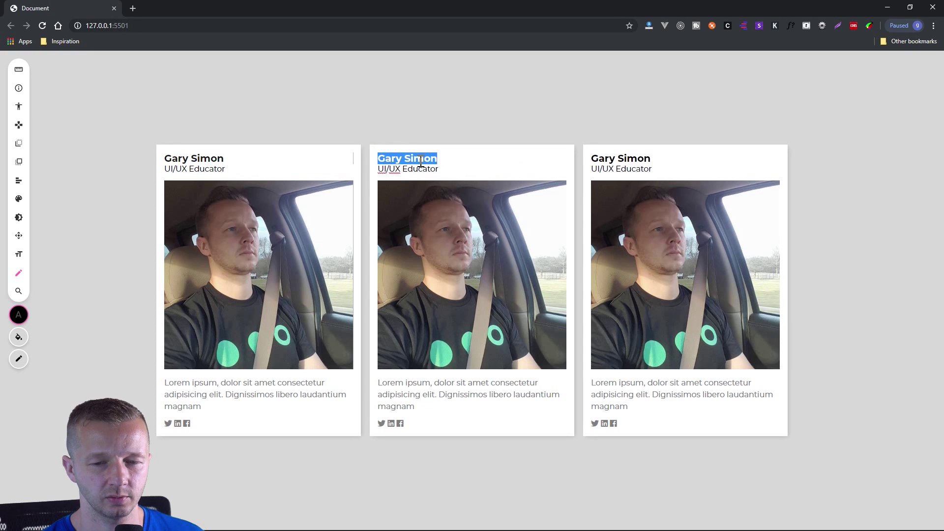
pyautogui.write('JohnUI/UX Educator')
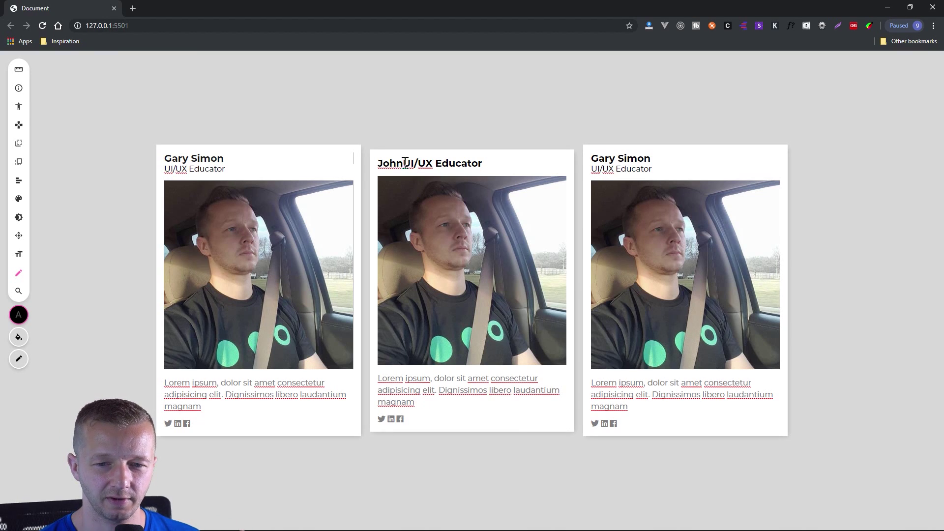
pyautogui.moveTo(405, 162); pyautogui.dragTo(484, 160)
pyautogui.doubleClick(459, 168)
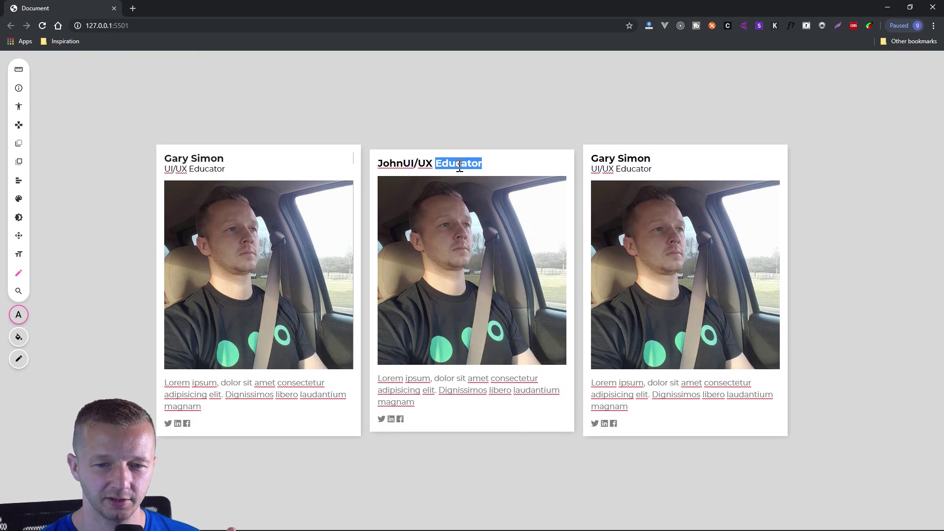
pyautogui.click(449, 165)
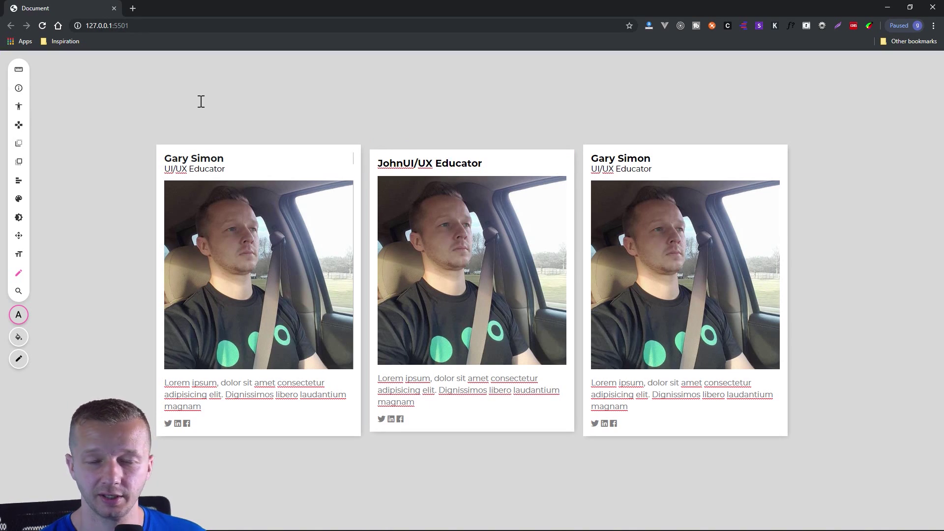
pyautogui.press('Return')
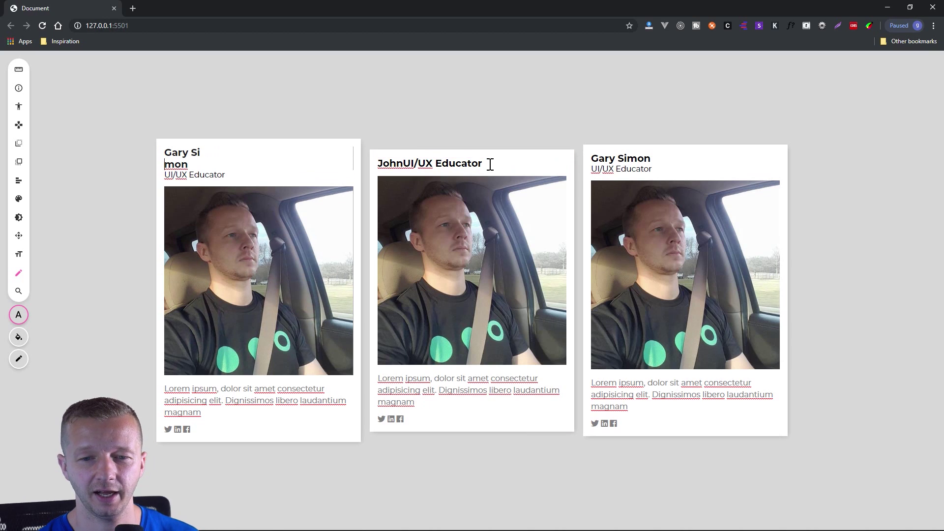
pyautogui.press('BackSpace')
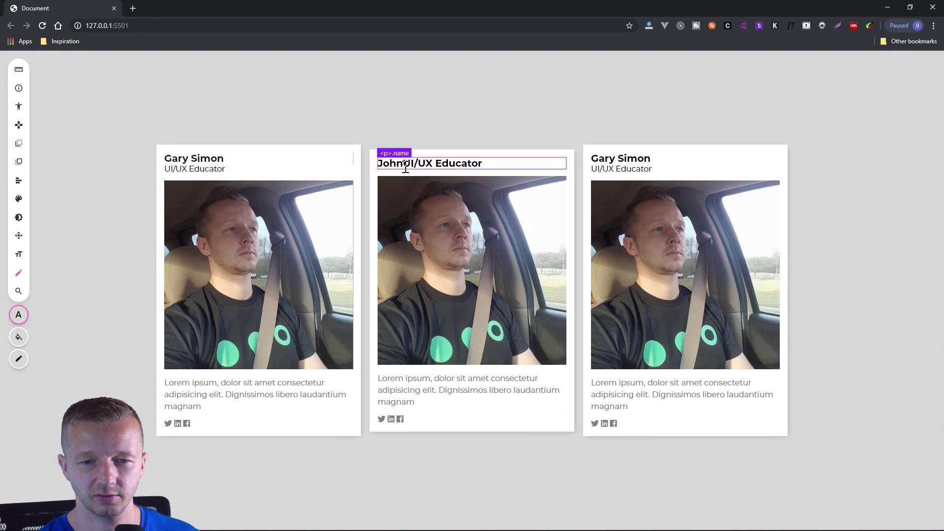
# - Delete the leftover 'UI/UX Educator' text and complete the heading as 'John Doe'
pyautogui.click(435, 163)
pyautogui.click(435, 133)
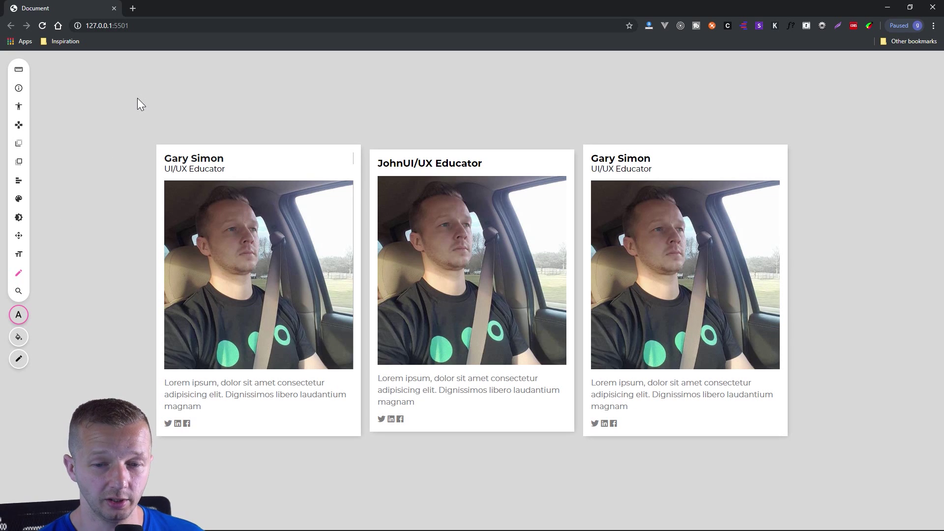
pyautogui.click(408, 163)
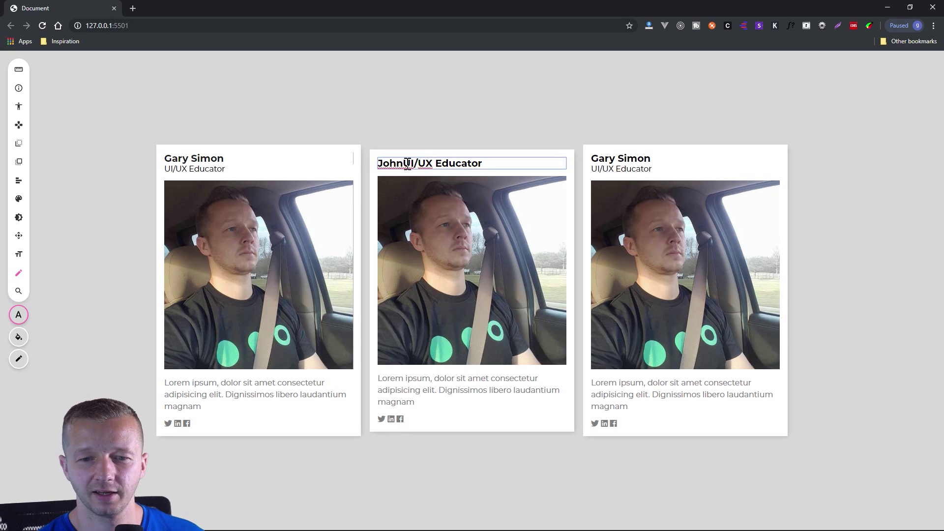
pyautogui.doubleClick(408, 163)
pyautogui.moveTo(403, 163); pyautogui.dragTo(487, 164)
pyautogui.press('BackSpace')
pyautogui.write('Doe')
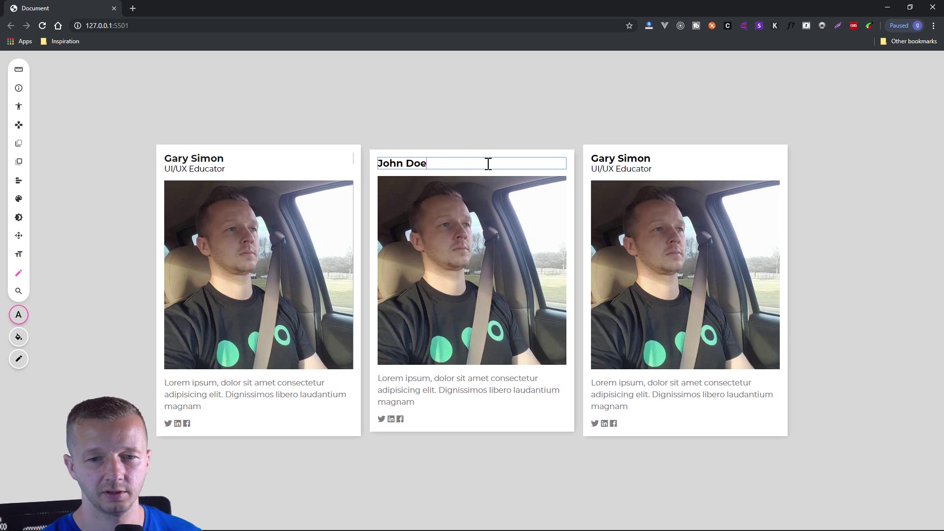
pyautogui.click(20, 363)
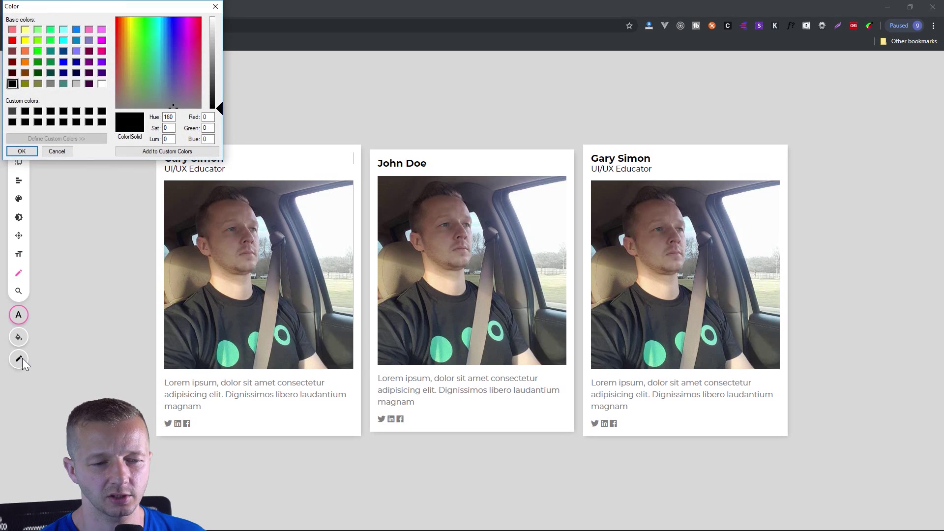
pyautogui.click(57, 152)
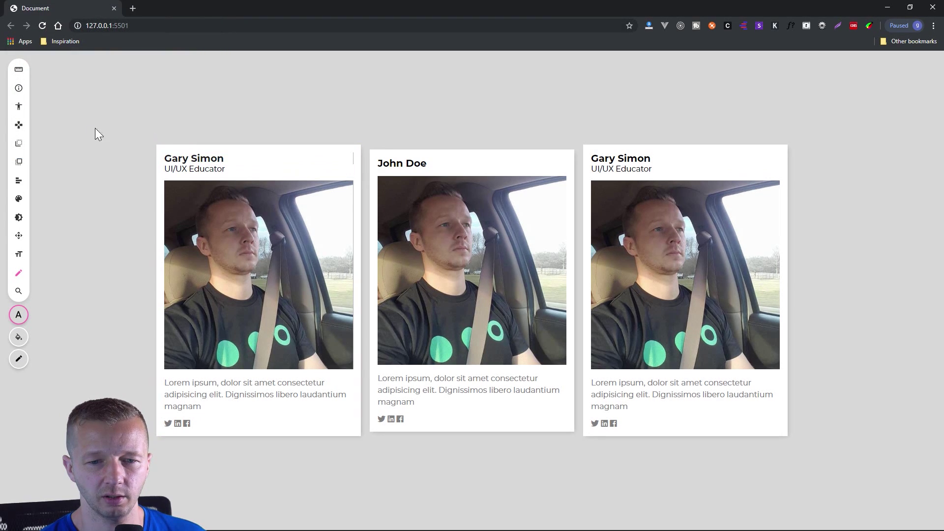